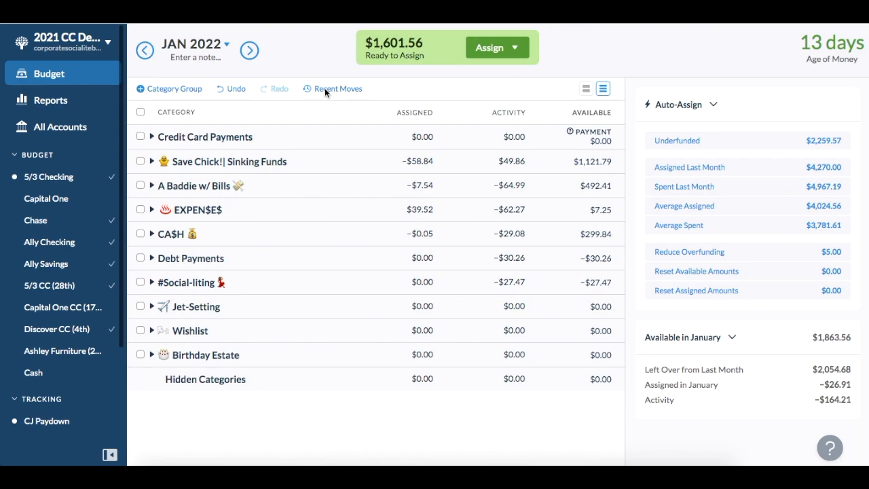
Step: Check the Credit Card Payments and Save Chick!| Sinking Funds groups for overspent categories
{"action": "left_click", "coordinate": [151, 136]}
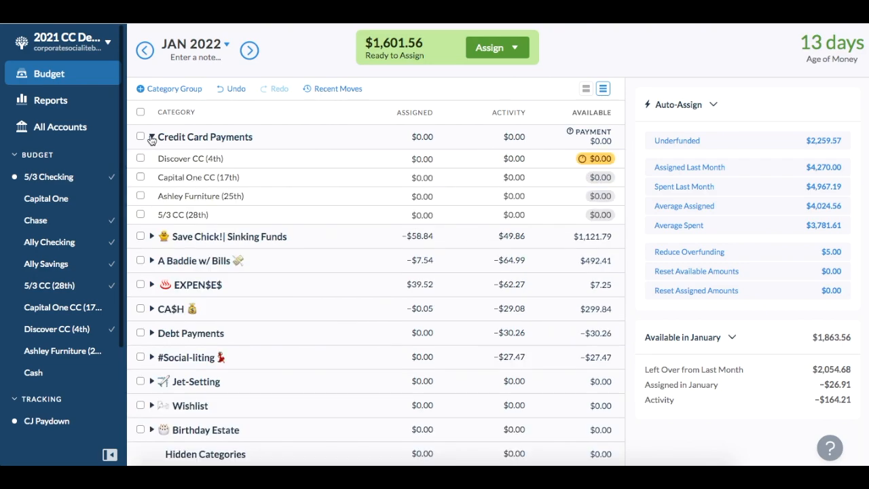
{"action": "left_click", "coordinate": [151, 237]}
{"action": "scroll", "coordinate": [151, 237], "scroll_direction": "down", "scroll_amount": 2}
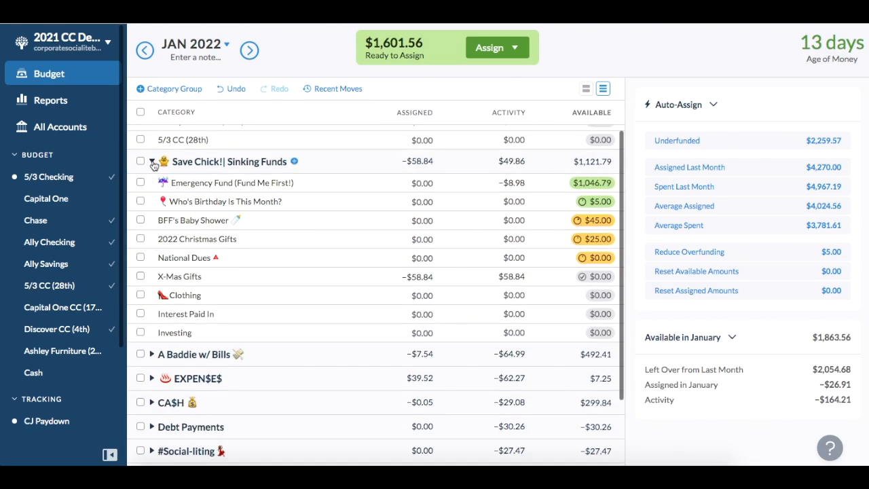
{"action": "left_click", "coordinate": [152, 162]}
{"action": "left_click", "coordinate": [152, 137]}
Step: Cover the Gas overspending in the A Baddie w/ Bills group with money from Ready to Assign
{"action": "left_click", "coordinate": [151, 186]}
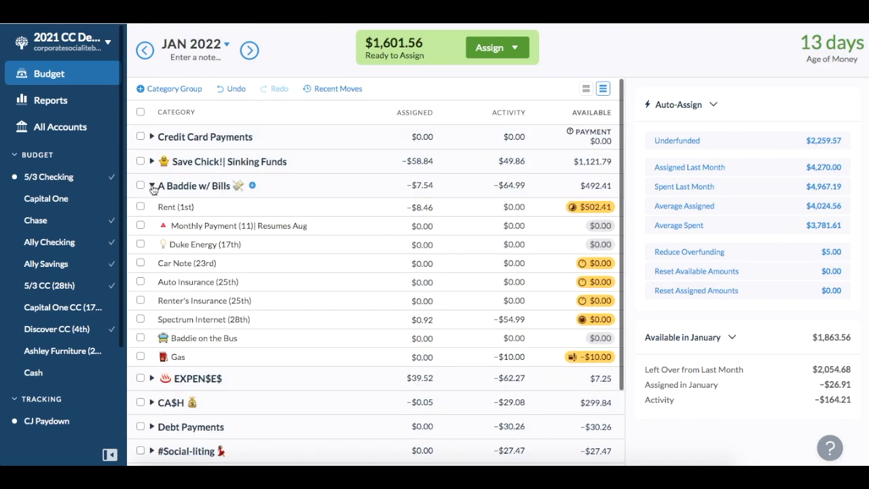
{"action": "left_click", "coordinate": [580, 357]}
{"action": "type", "text": "rea"}
{"action": "key", "text": "Return"}
{"action": "left_click", "coordinate": [649, 436]}
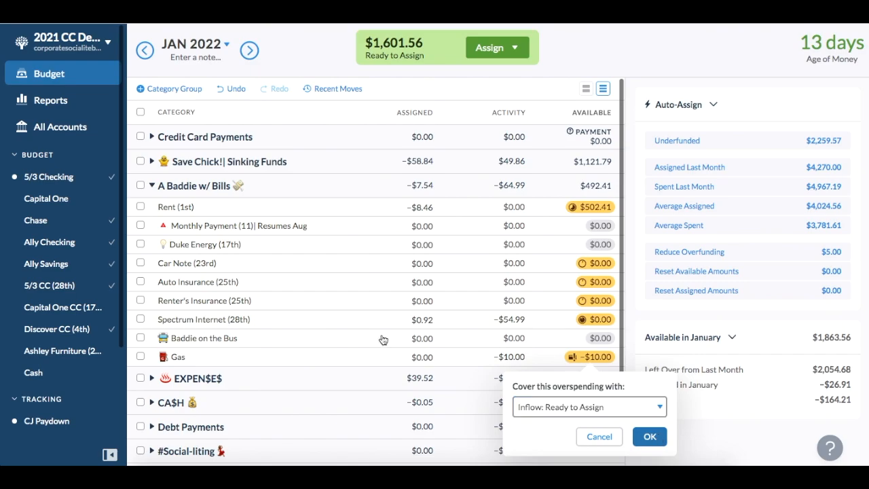
{"action": "left_click", "coordinate": [151, 185]}
Step: Cover the Audible (4th) overspending in the EXPEN$E$ group with money from Ready to Assign
{"action": "left_click", "coordinate": [152, 209]}
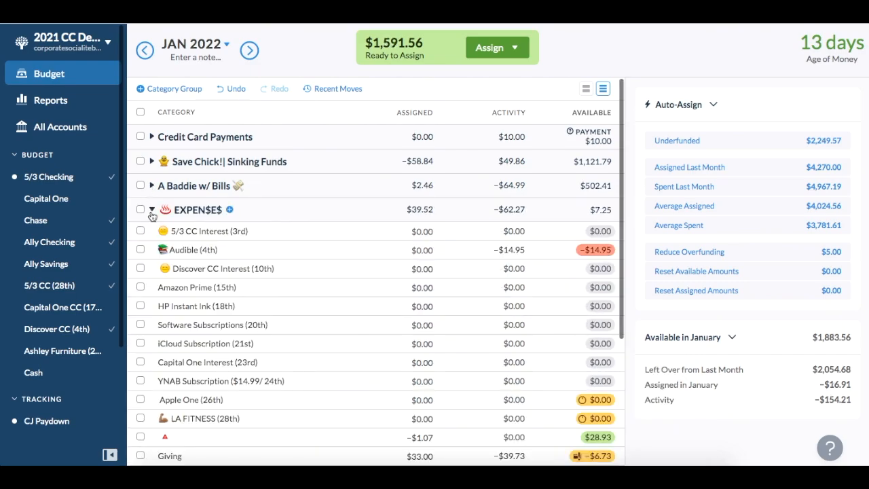
{"action": "left_click", "coordinate": [583, 251]}
{"action": "type", "text": "ready"}
{"action": "left_click", "coordinate": [580, 361]}
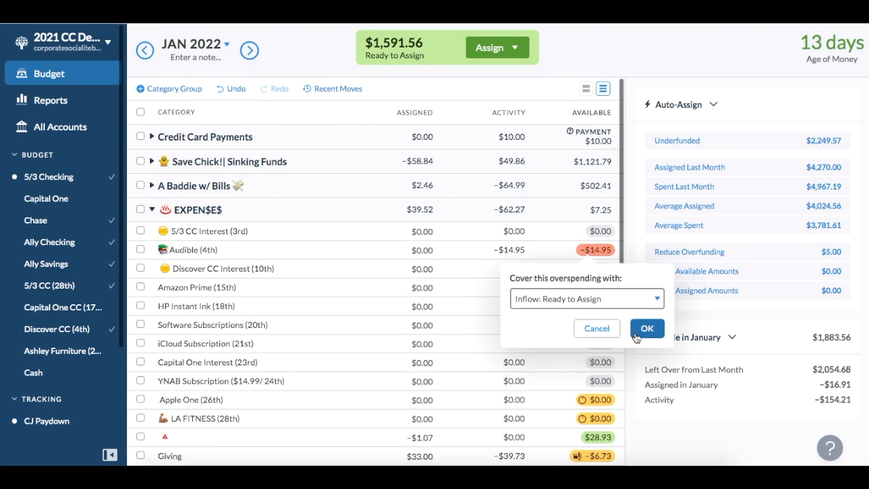
{"action": "left_click", "coordinate": [644, 328]}
Step: Cover the Giving overspending in EXPEN$E$ with Ready to Assign, collapse that group and expand the CA$H group
{"action": "scroll", "coordinate": [239, 282], "scroll_direction": "down", "scroll_amount": 1}
{"action": "left_click", "coordinate": [579, 417]}
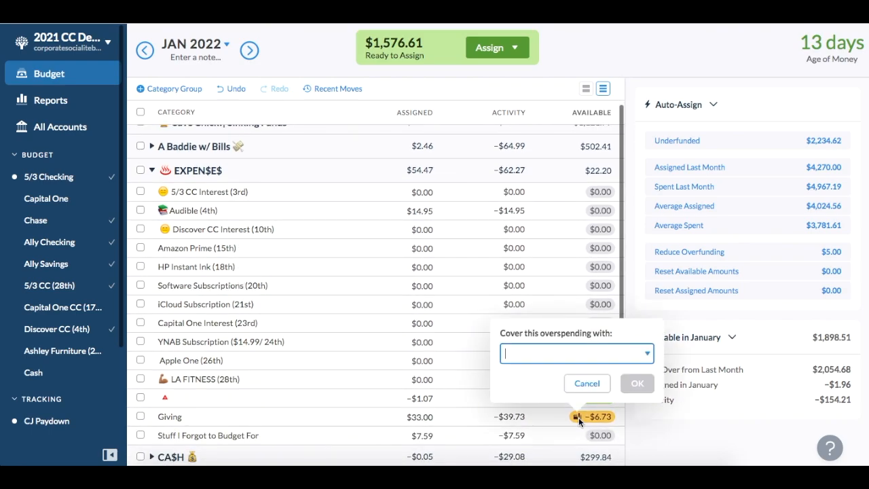
{"action": "type", "text": "ready"}
{"action": "left_click", "coordinate": [577, 269]}
{"action": "left_click", "coordinate": [636, 383]}
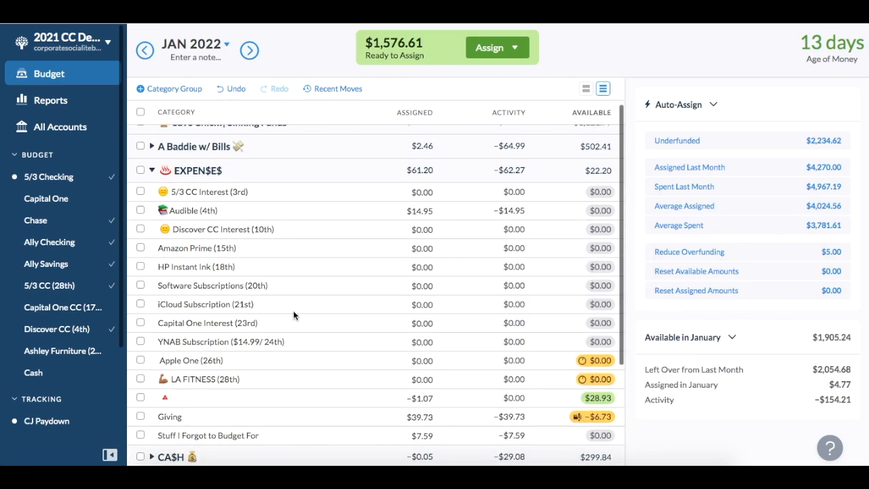
{"action": "left_click", "coordinate": [153, 156]}
{"action": "left_click", "coordinate": [151, 215]}
{"action": "left_click", "coordinate": [150, 216]}
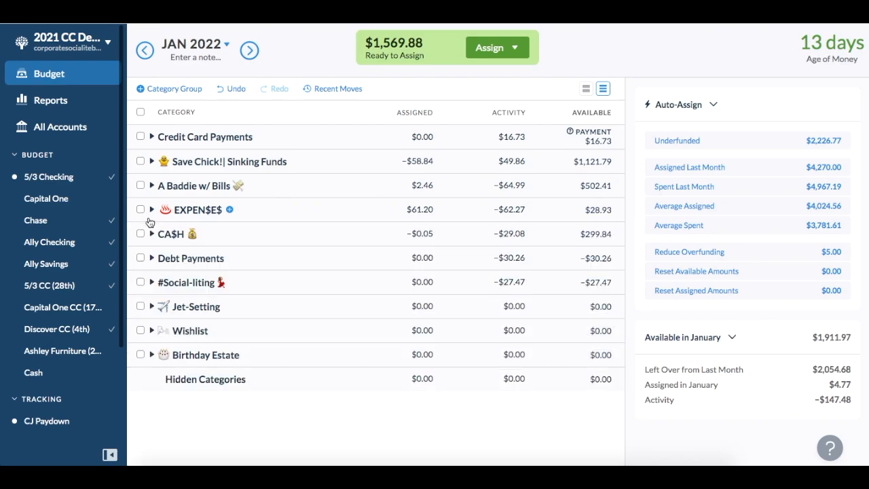
{"action": "left_click", "coordinate": [151, 234]}
{"action": "left_click", "coordinate": [595, 311]}
{"action": "type", "text": "rea"}
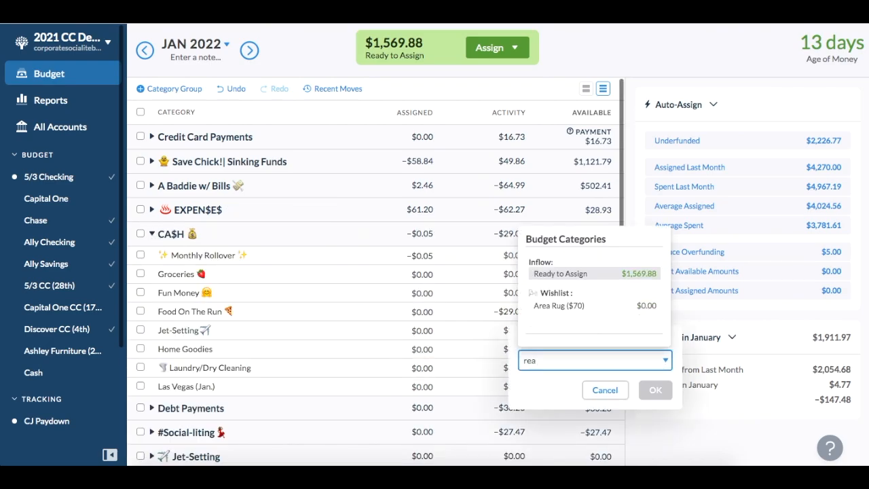
{"action": "key", "text": "Return"}
{"action": "left_click", "coordinate": [605, 390]}
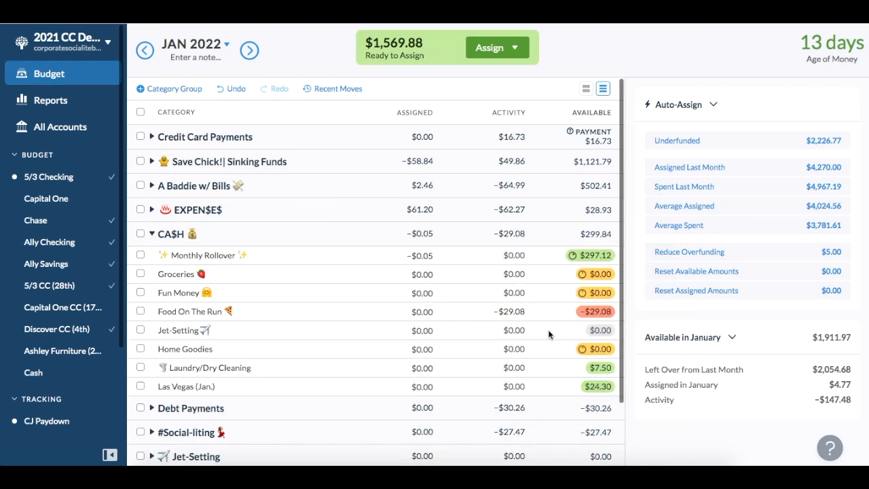
Step: Cover the Food On The Run overspending in the CA$H group with Ready to Assign and collapse the group
{"action": "left_click", "coordinate": [591, 312]}
{"action": "type", "text": "ready"}
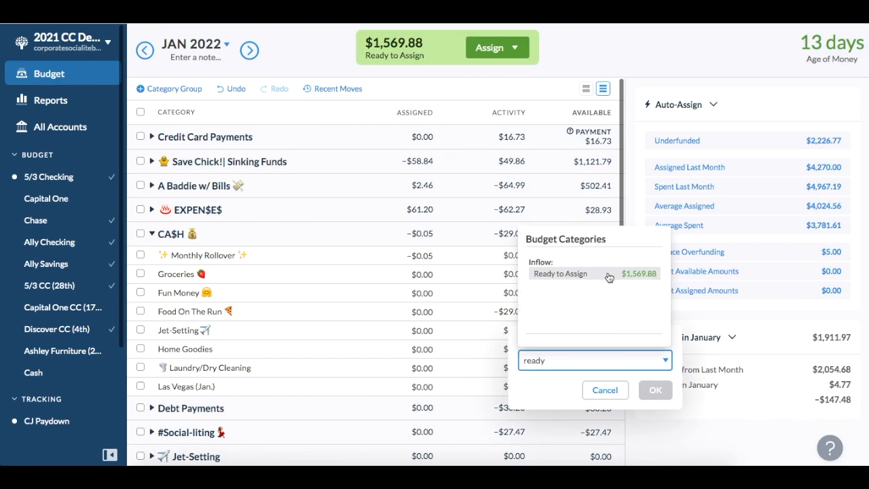
{"action": "left_click", "coordinate": [607, 326]}
{"action": "left_click", "coordinate": [656, 392]}
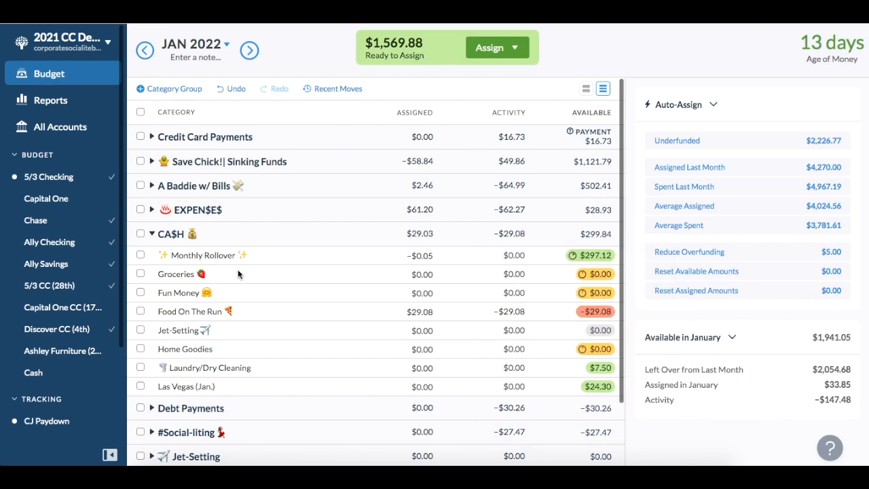
{"action": "left_click", "coordinate": [152, 234]}
Step: Cover the Klarna overspending in the Debt Payments group with money from Ready to Assign
{"action": "left_click", "coordinate": [154, 262]}
{"action": "left_click", "coordinate": [589, 317]}
{"action": "type", "text": "ready"}
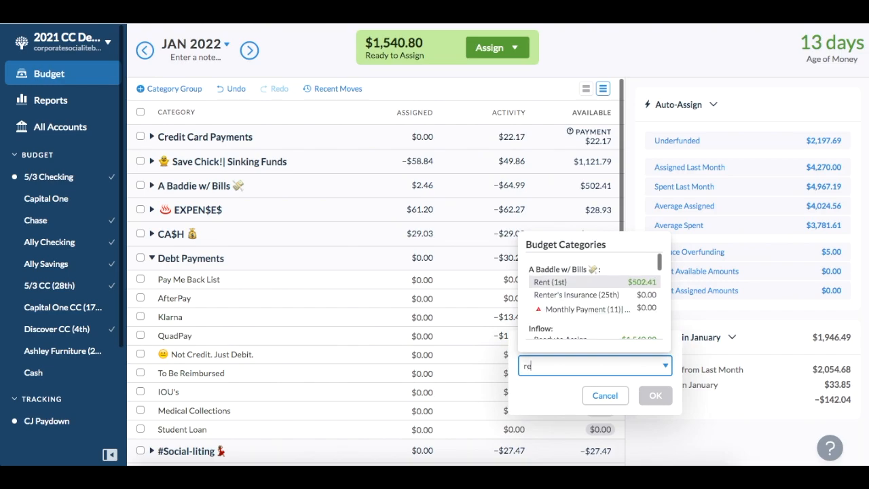
{"action": "key", "text": "Return"}
{"action": "left_click", "coordinate": [656, 395]}
Step: Cover the QuadPay overspending with money from Ready to Assign and collapse the Debt Payments group
{"action": "left_click", "coordinate": [595, 335]}
{"action": "type", "text": "ready"}
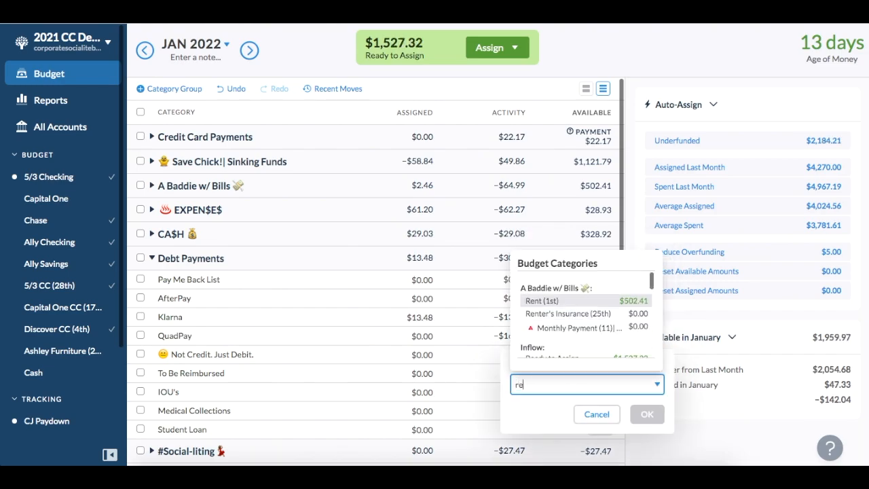
{"action": "left_click", "coordinate": [587, 299]}
{"action": "left_click", "coordinate": [647, 415]}
{"action": "scroll", "coordinate": [466, 340], "scroll_direction": "down", "scroll_amount": 3}
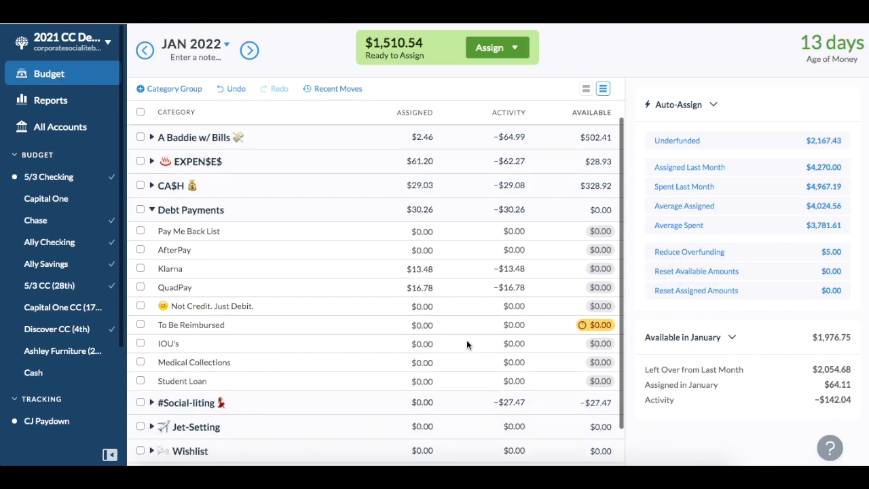
{"action": "left_click", "coordinate": [151, 165]}
Step: Cover the Beauty Services overspending in the #Social-liting group with money from Ready to Assign
{"action": "left_click", "coordinate": [152, 282]}
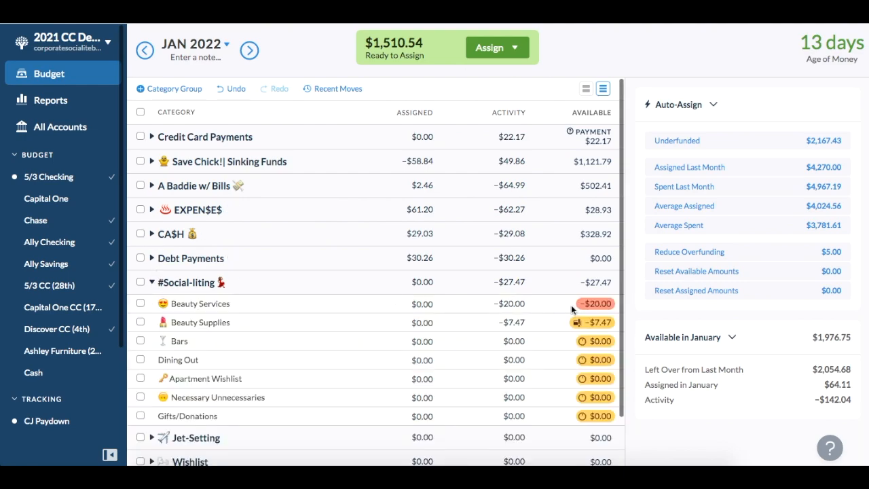
{"action": "left_click", "coordinate": [589, 309]}
{"action": "type", "text": "ready"}
{"action": "key", "text": "Return"}
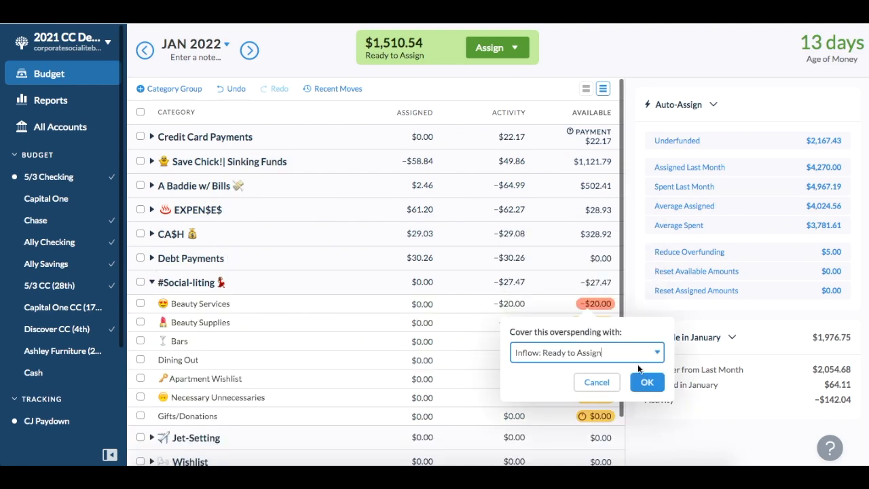
{"action": "left_click", "coordinate": [645, 381]}
Step: Cover the Beauty Supplies overspending with money from Ready to Assign and collapse the #Social-liting group
{"action": "left_click", "coordinate": [595, 323]}
{"action": "type", "text": "ready"}
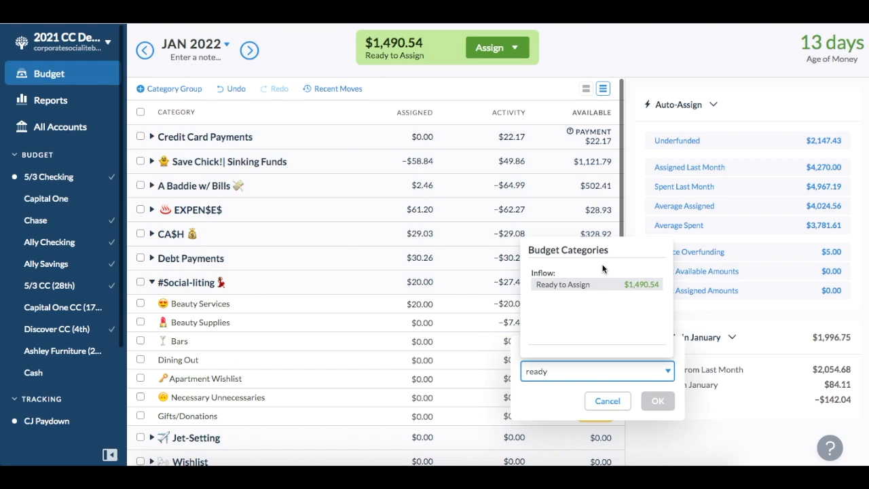
{"action": "key", "text": "Return"}
{"action": "left_click", "coordinate": [657, 401]}
{"action": "scroll", "coordinate": [471, 333], "scroll_direction": "down", "scroll_amount": 1}
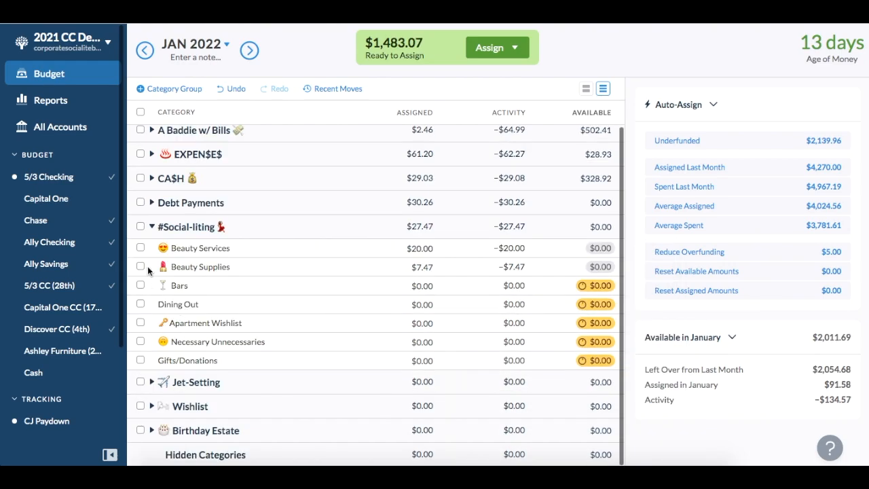
{"action": "left_click", "coordinate": [151, 235]}
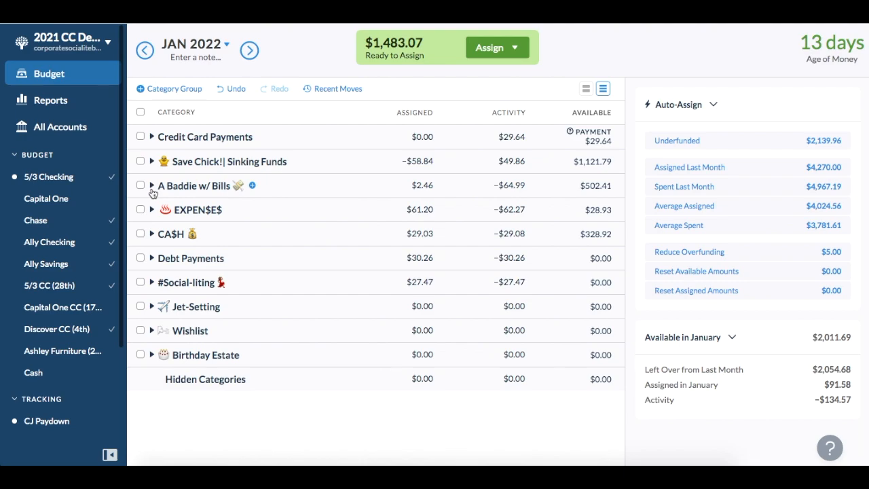
Step: Add $100 to the January amount assigned to Monthly Rollover in the CA$H group
{"action": "left_click", "coordinate": [152, 234]}
{"action": "left_click", "coordinate": [425, 254]}
{"action": "left_click", "coordinate": [428, 255]}
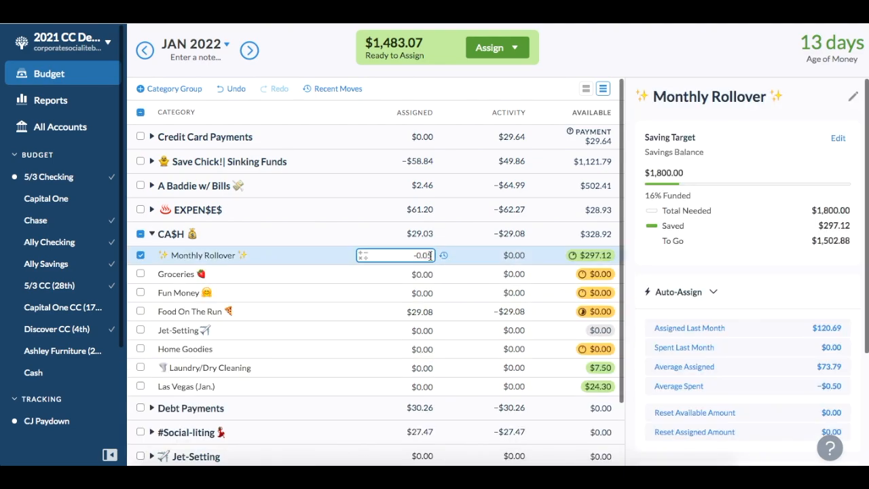
{"action": "type", "text": "+100"}
{"action": "key", "text": "Return"}
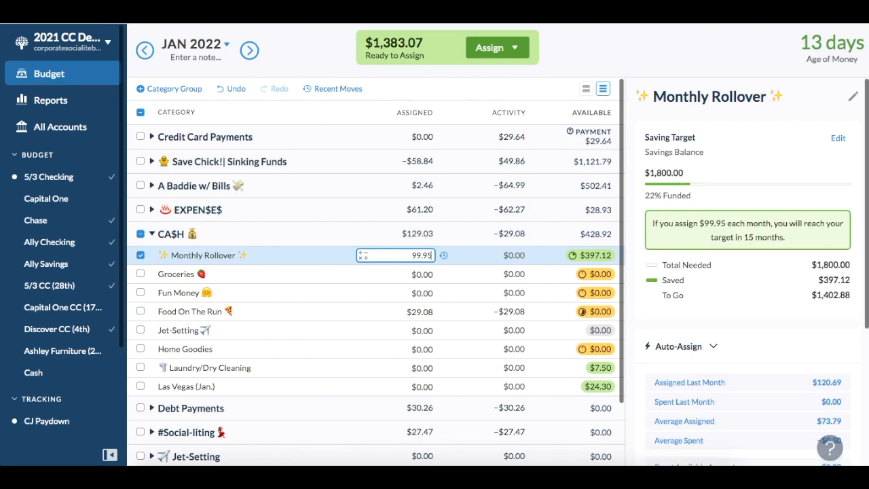
{"action": "left_click", "coordinate": [141, 254]}
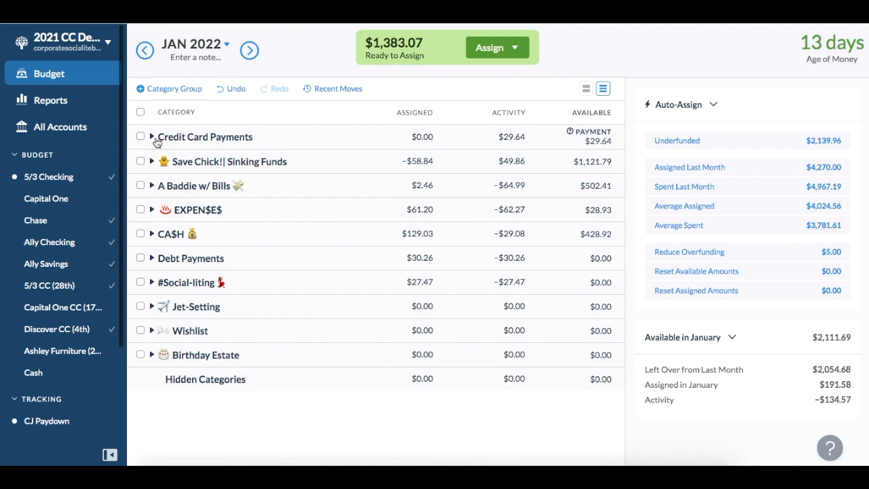
Step: Assign $25.00 to Capital One CC (17th) under Credit Card Payments and collapse the group
{"action": "left_click", "coordinate": [152, 137]}
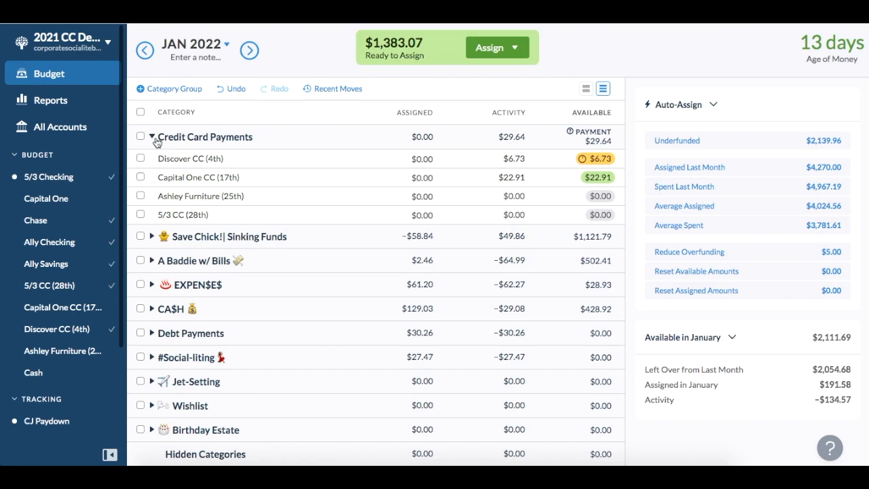
{"action": "left_click", "coordinate": [432, 177]}
{"action": "key", "text": "BackSpace"}
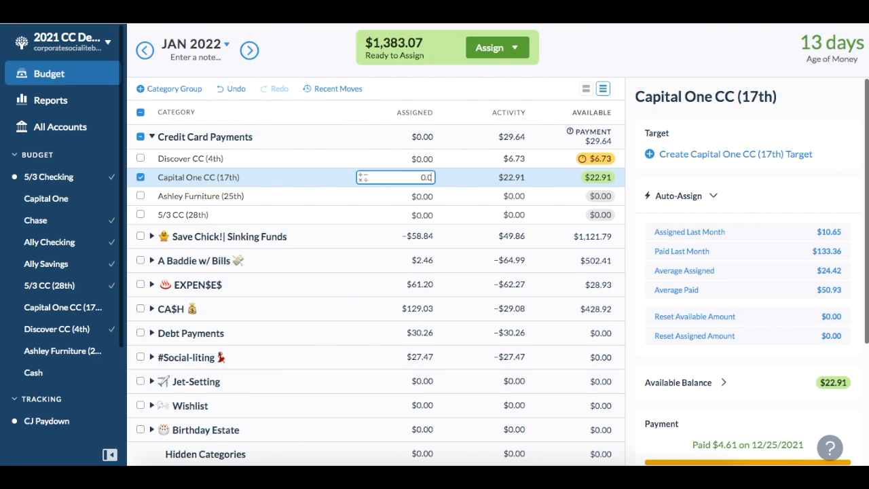
{"action": "type", "text": "25"}
{"action": "key", "text": "Return"}
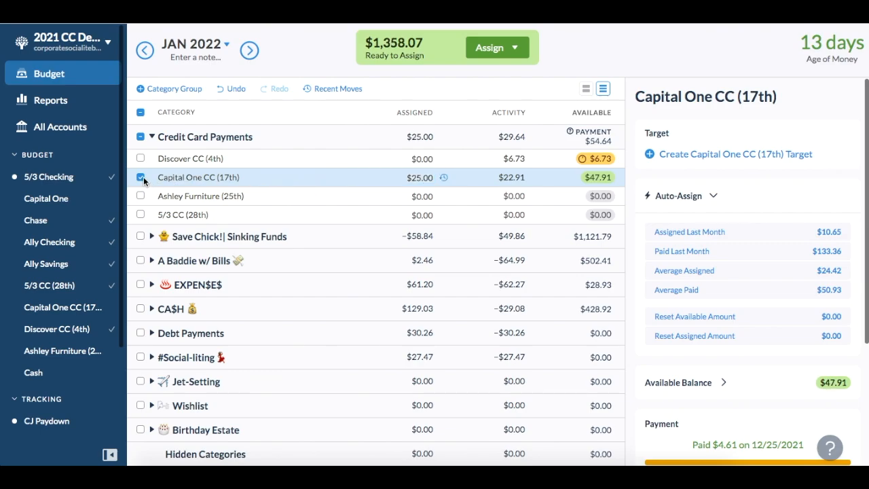
{"action": "left_click", "coordinate": [141, 177]}
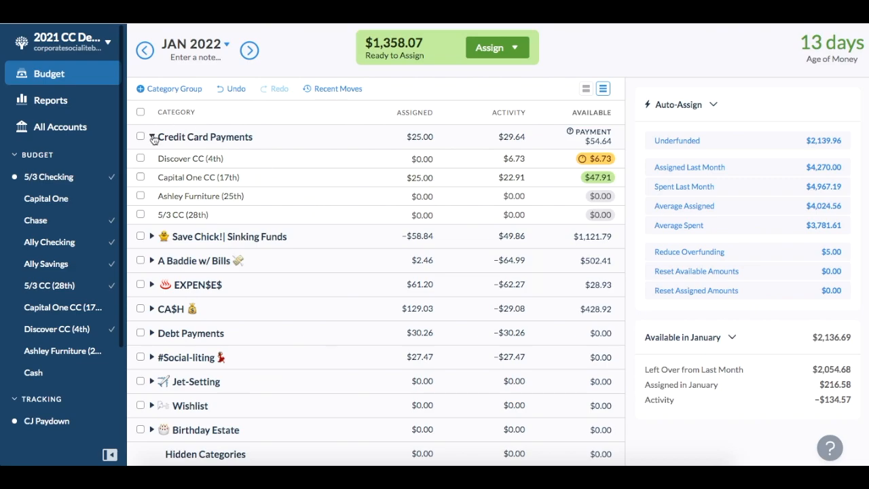
{"action": "left_click", "coordinate": [153, 137]}
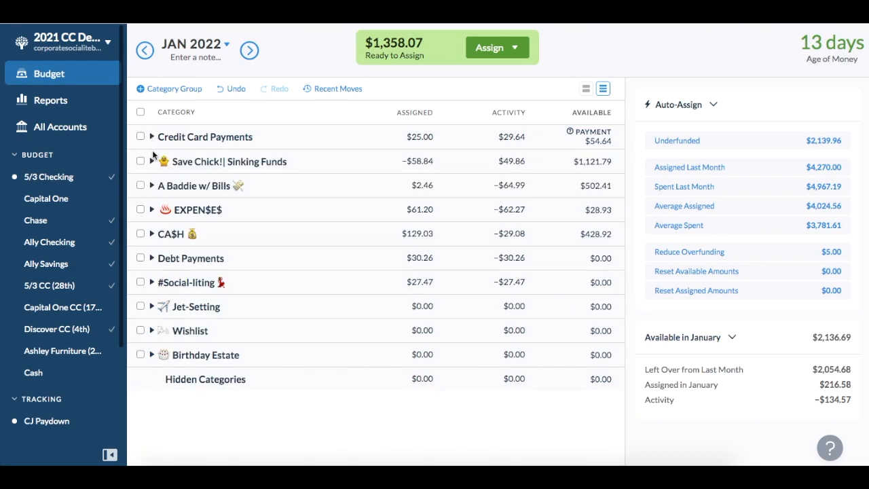
Step: Review the Save Chick!| Sinking Funds categories and the funding still needed for Rent (1st) in A Baddie w/ Bills
{"action": "left_click", "coordinate": [152, 186]}
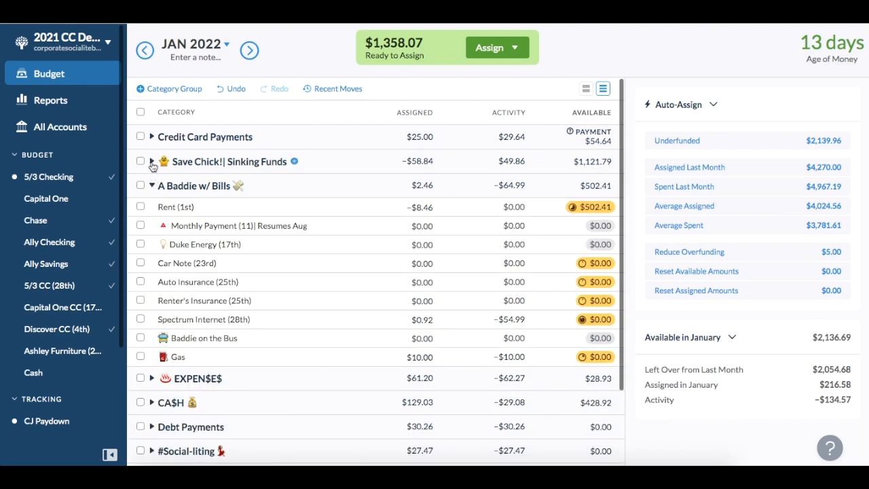
{"action": "left_click", "coordinate": [152, 163]}
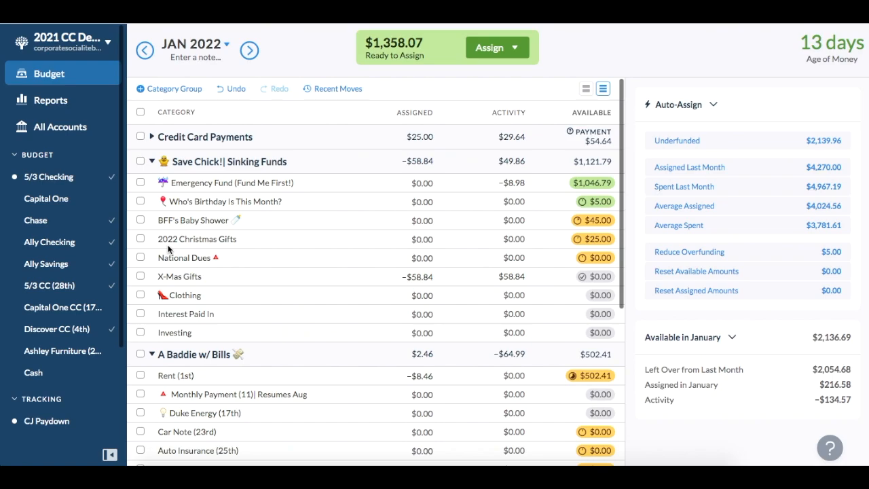
{"action": "left_click", "coordinate": [151, 162]}
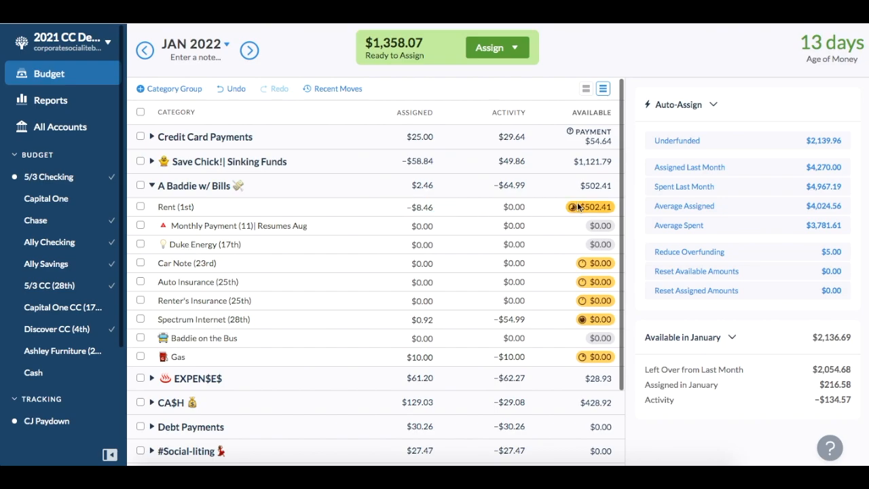
{"action": "mouse_move", "coordinate": [592, 211]}
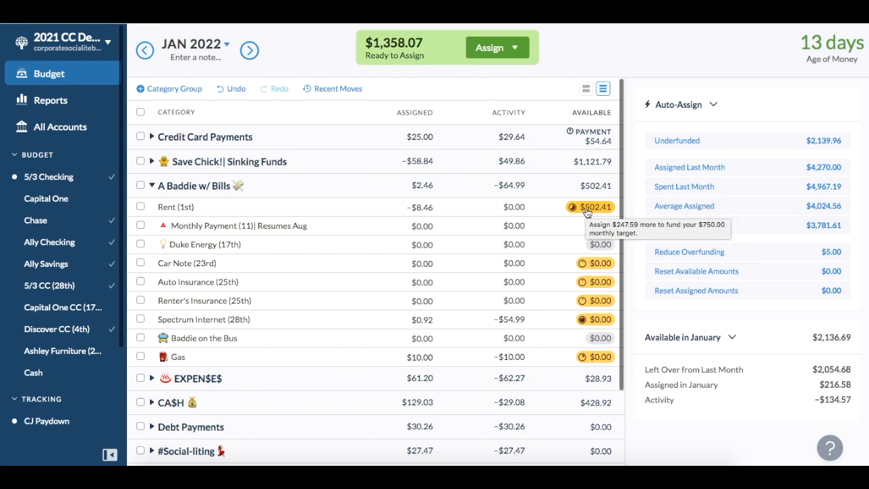
{"action": "left_click", "coordinate": [587, 211]}
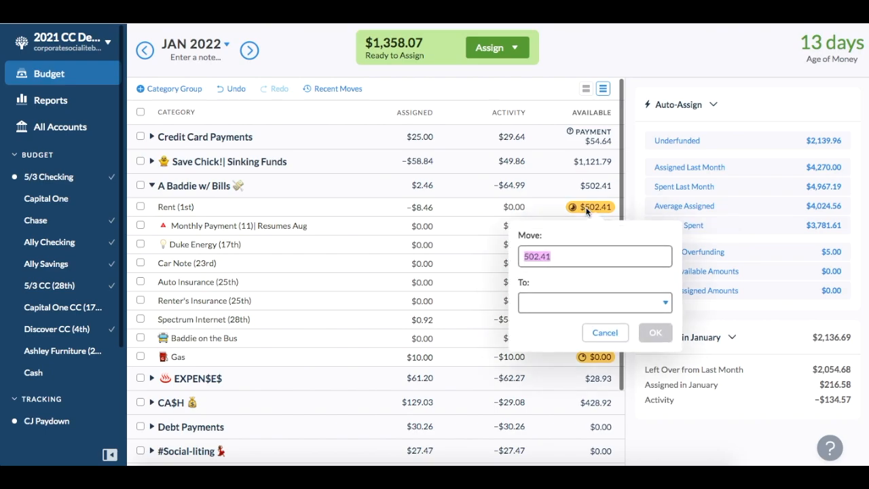
{"action": "left_click", "coordinate": [592, 209]}
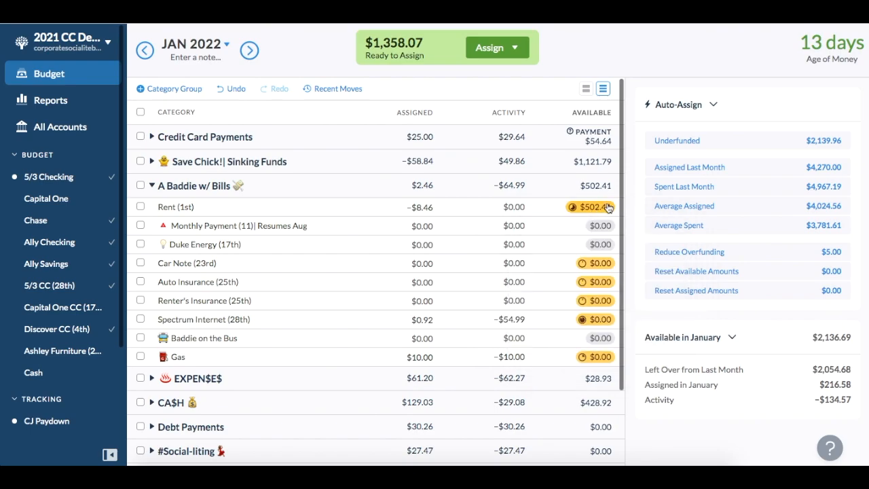
Step: Auto-assign the Underfunded amount of $247.59 to Rent (1st) in A Baddie w/ Bills and deselect the category
{"action": "left_click", "coordinate": [608, 207]}
{"action": "left_click", "coordinate": [592, 211]}
{"action": "left_click", "coordinate": [467, 207]}
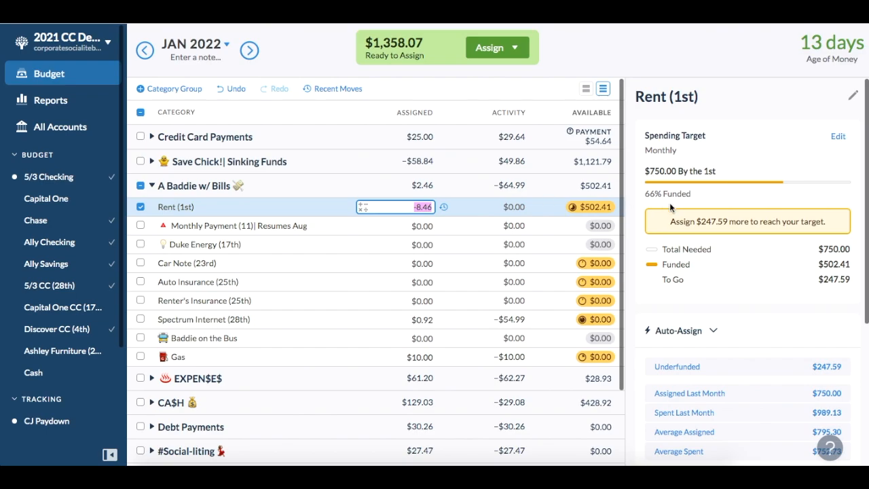
{"action": "scroll", "coordinate": [681, 309], "scroll_direction": "down", "scroll_amount": 1}
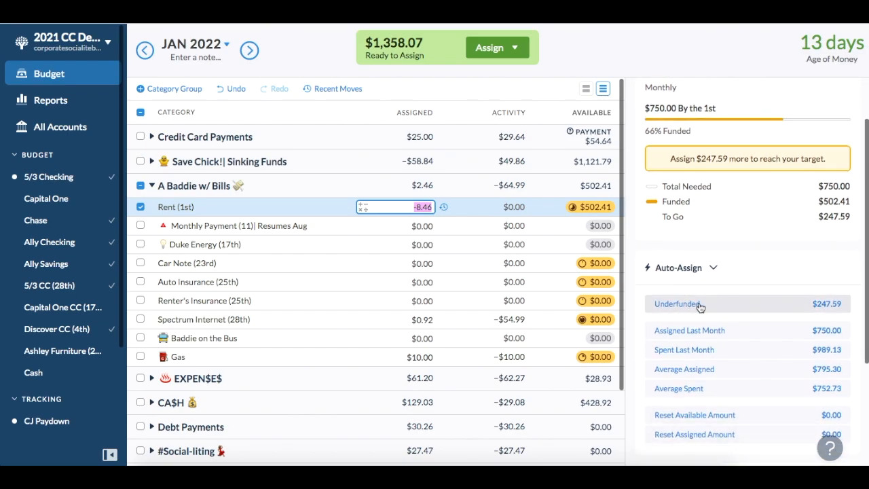
{"action": "left_click", "coordinate": [699, 304]}
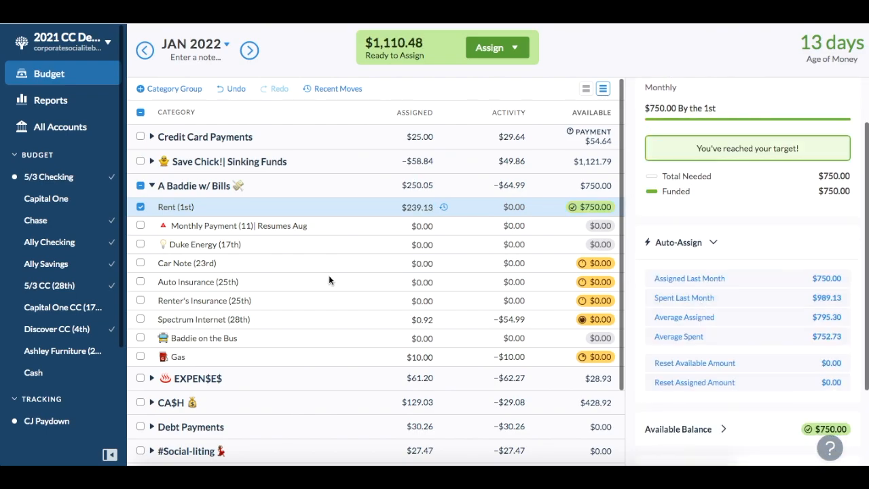
{"action": "left_click", "coordinate": [141, 208]}
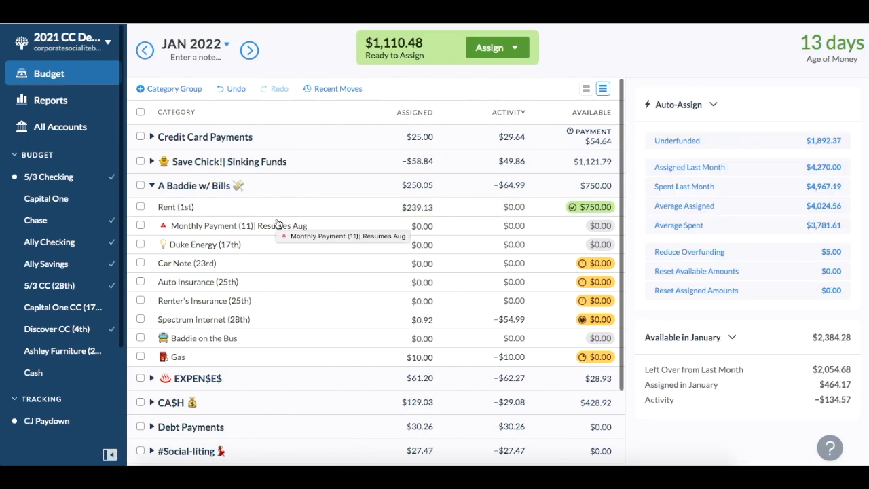
Step: Auto-assign the Spent Last Month amounts to Monthly Payment (11)| Resumes Aug and Duke Energy (17th) together, then deselect both
{"action": "left_click", "coordinate": [140, 226]}
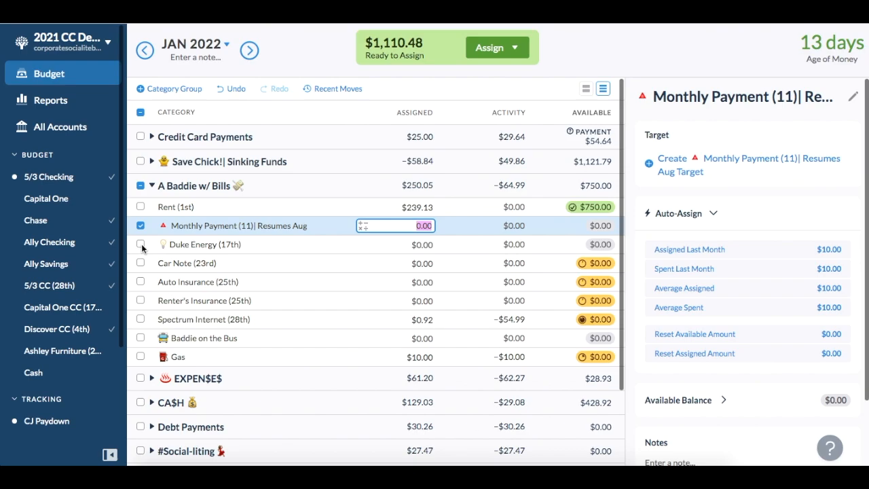
{"action": "left_click", "coordinate": [141, 244]}
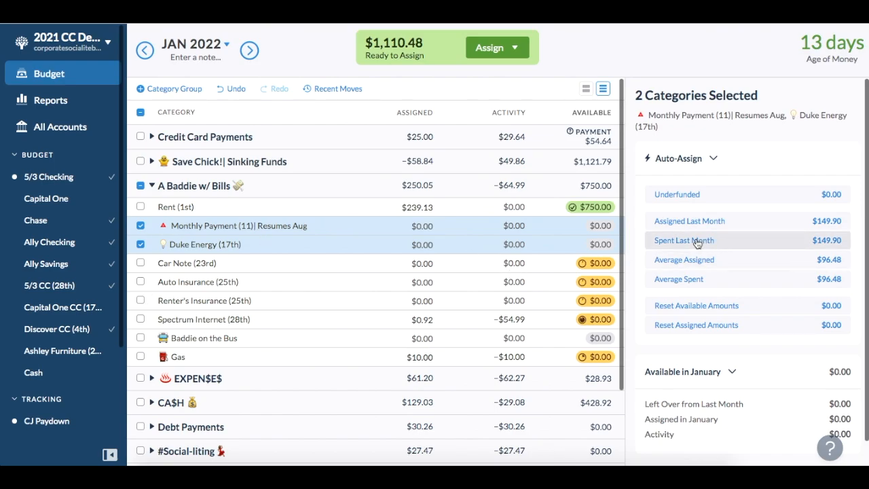
{"action": "left_click", "coordinate": [670, 243]}
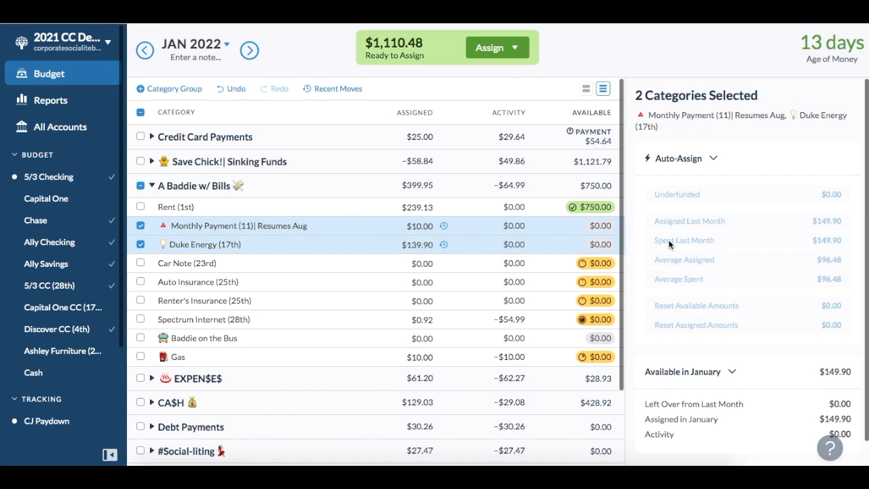
{"action": "left_click", "coordinate": [141, 244]}
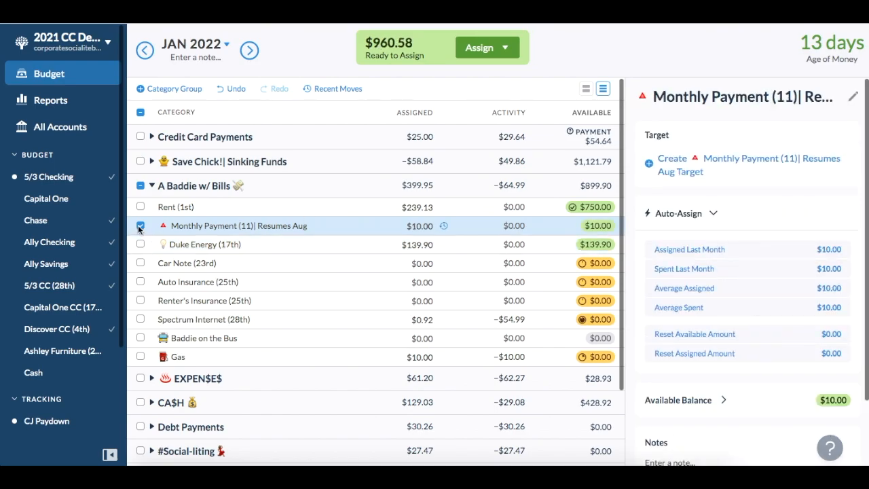
{"action": "left_click", "coordinate": [139, 226]}
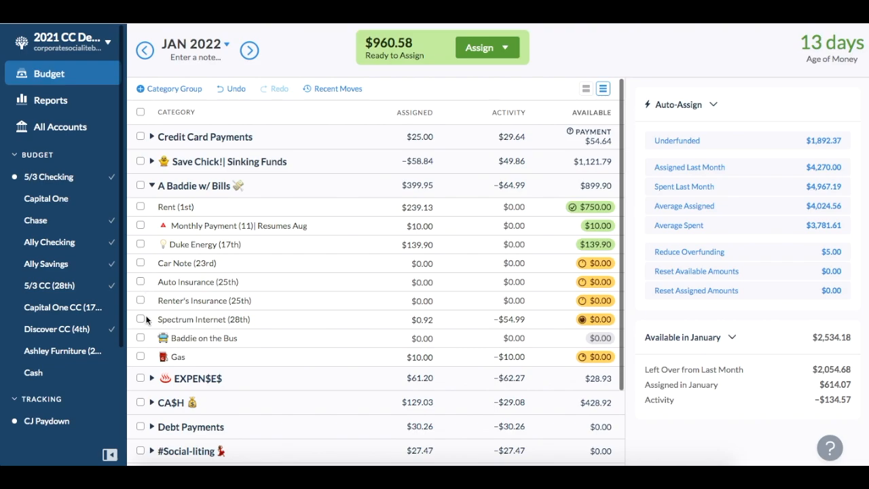
Step: Assign $27.00 to Baddie on the Bus for January and deselect the category
{"action": "left_click", "coordinate": [397, 334]}
{"action": "left_click", "coordinate": [420, 338]}
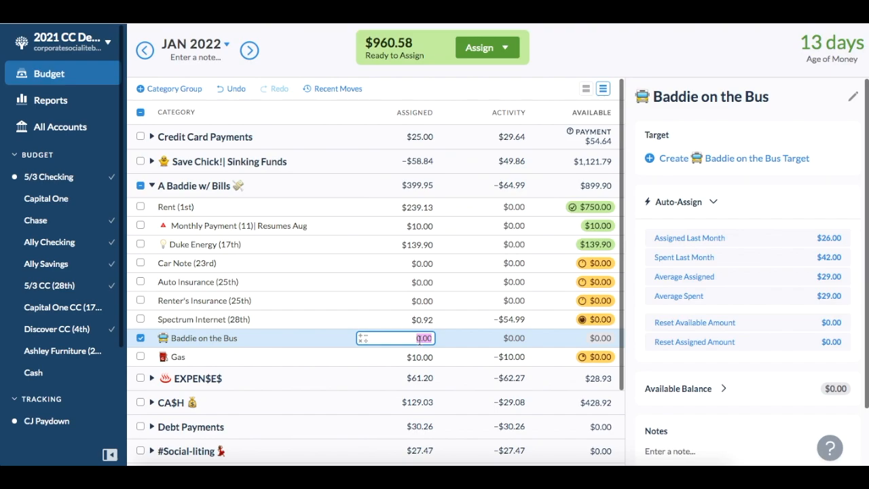
{"action": "type", "text": "9"}
{"action": "type", "text": "1"}
{"action": "type", "text": "3"}
{"action": "key", "text": "Return"}
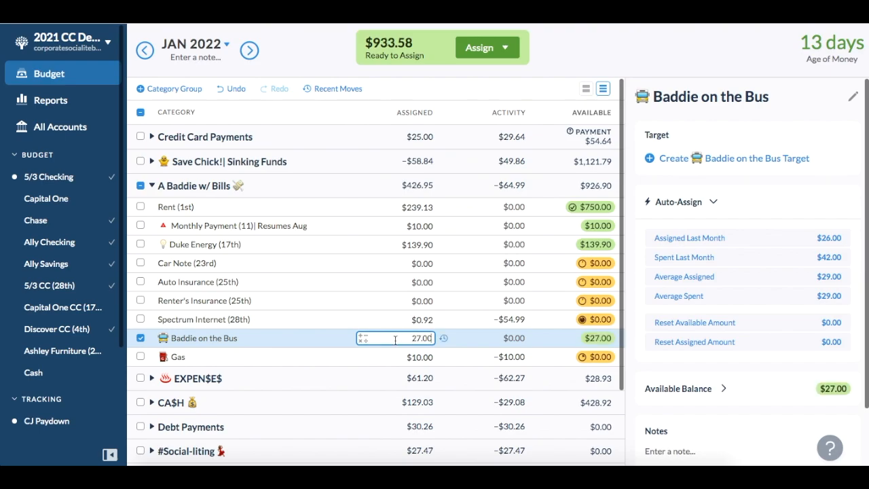
{"action": "left_click", "coordinate": [141, 338]}
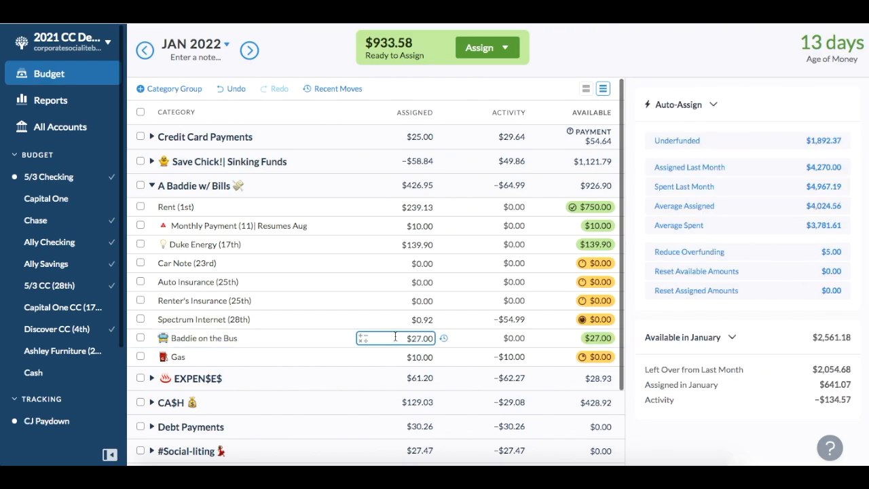
Step: Add $15 to the January amount assigned to Gas and collapse the A Baddie w/ Bills group
{"action": "left_click", "coordinate": [427, 357]}
{"action": "left_click", "coordinate": [432, 356]}
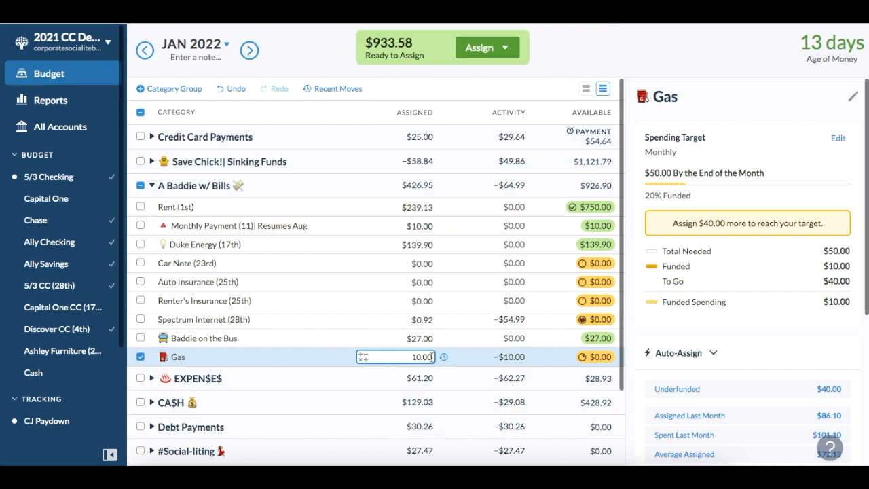
{"action": "type", "text": "+15"}
{"action": "key", "text": "Return"}
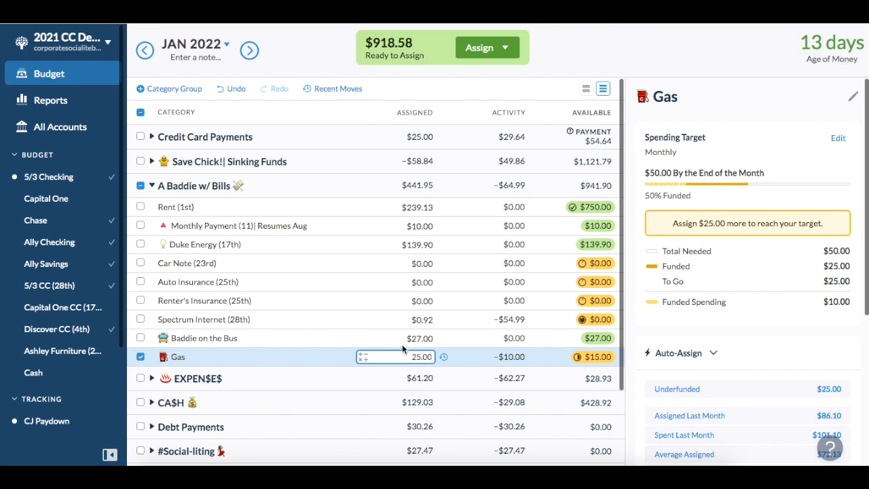
{"action": "left_click", "coordinate": [141, 358]}
{"action": "left_click", "coordinate": [152, 187]}
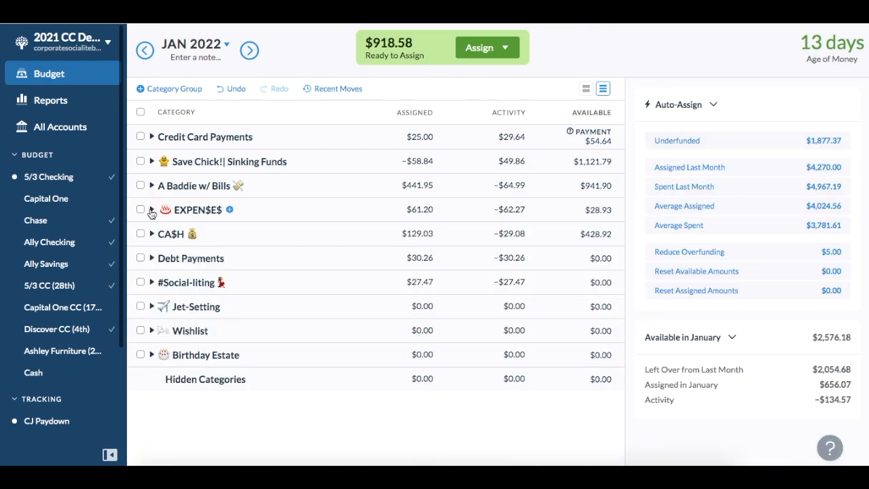
Step: In EXPEN$E$, auto-assign Spent Last Month to the five categories from Discover CC Interest (10th) through iCloud Subscription (21st), then clear the selection
{"action": "left_click", "coordinate": [152, 211]}
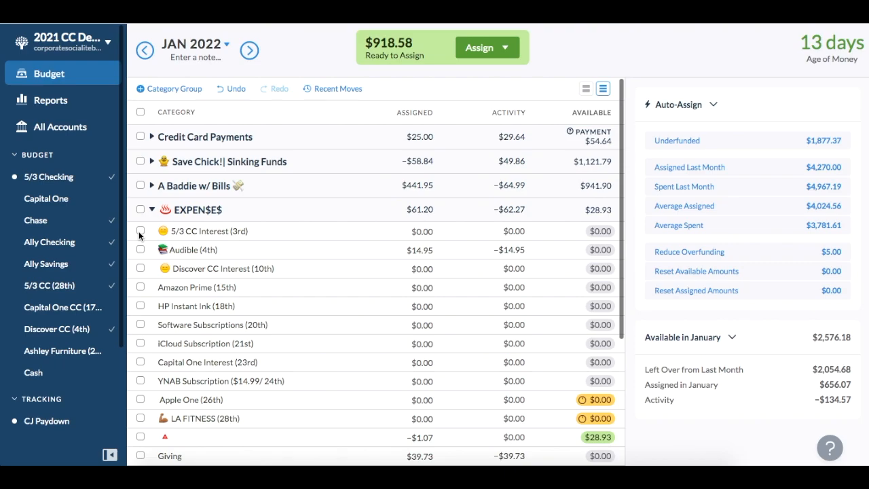
{"action": "left_click", "coordinate": [140, 269]}
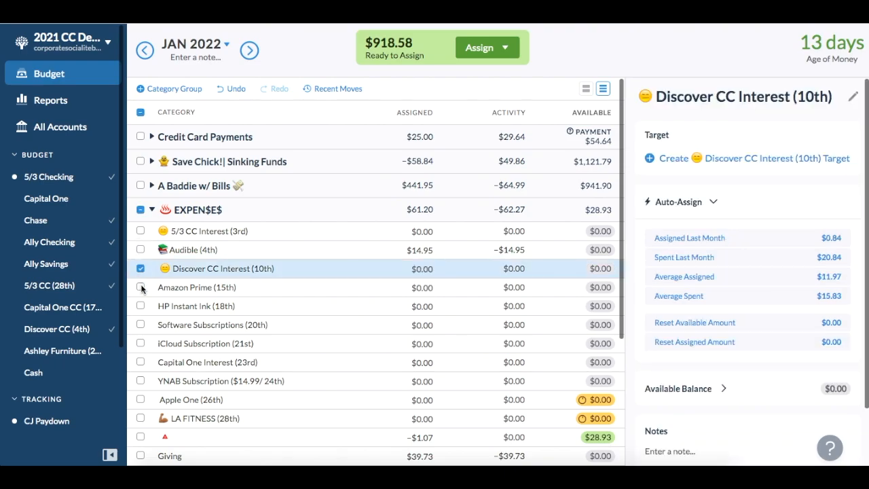
{"action": "left_click", "coordinate": [140, 287]}
{"action": "left_click", "coordinate": [141, 306]}
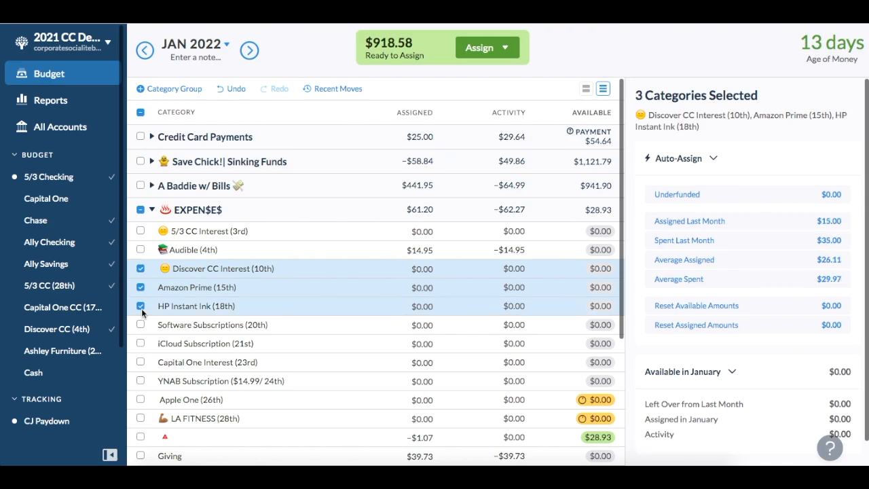
{"action": "left_click", "coordinate": [140, 326]}
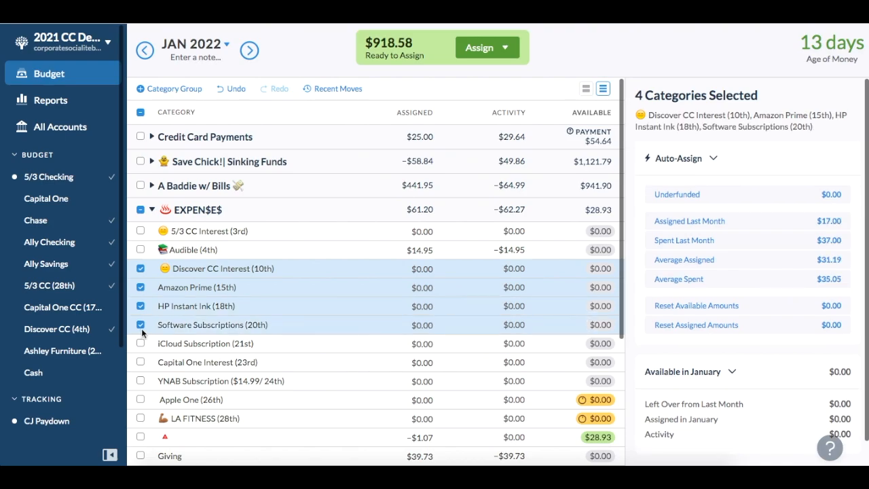
{"action": "left_click", "coordinate": [140, 344]}
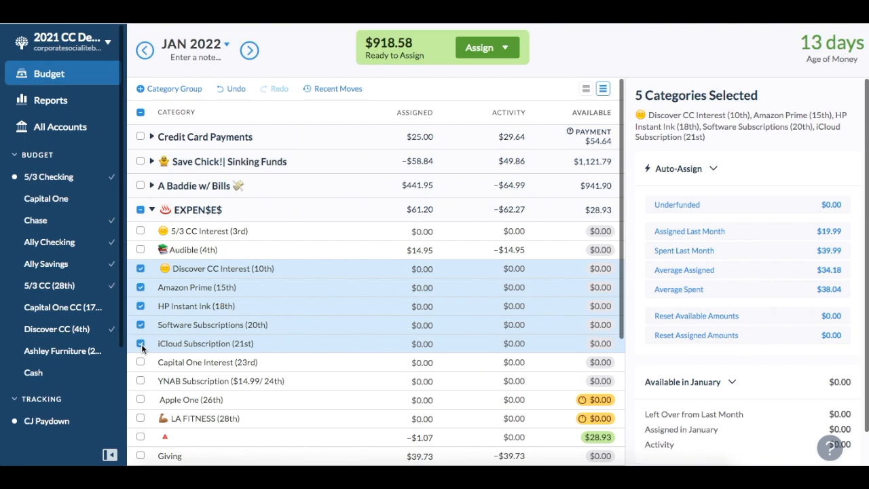
{"action": "scroll", "coordinate": [218, 393], "scroll_direction": "down", "scroll_amount": 2}
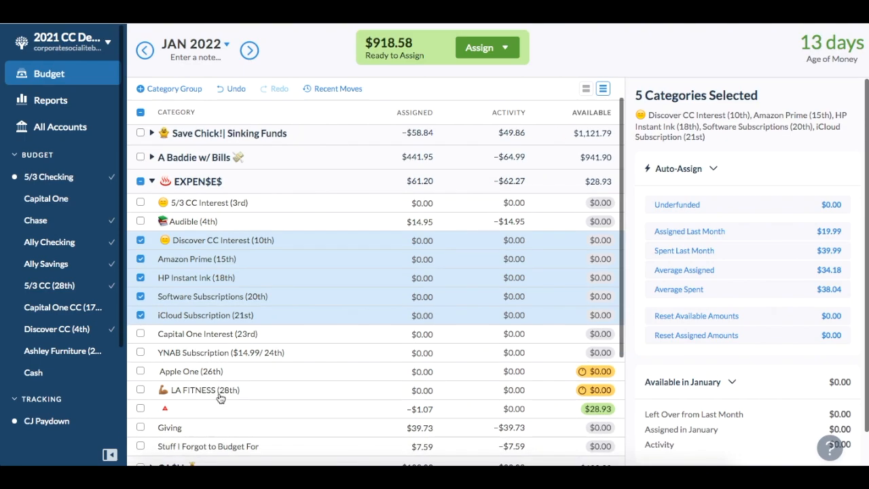
{"action": "scroll", "coordinate": [219, 398], "scroll_direction": "up", "scroll_amount": 2}
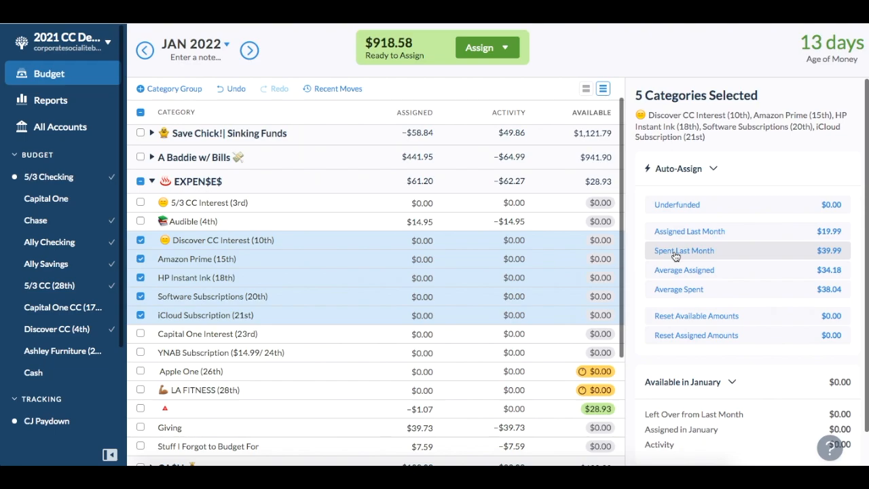
{"action": "left_click", "coordinate": [675, 256]}
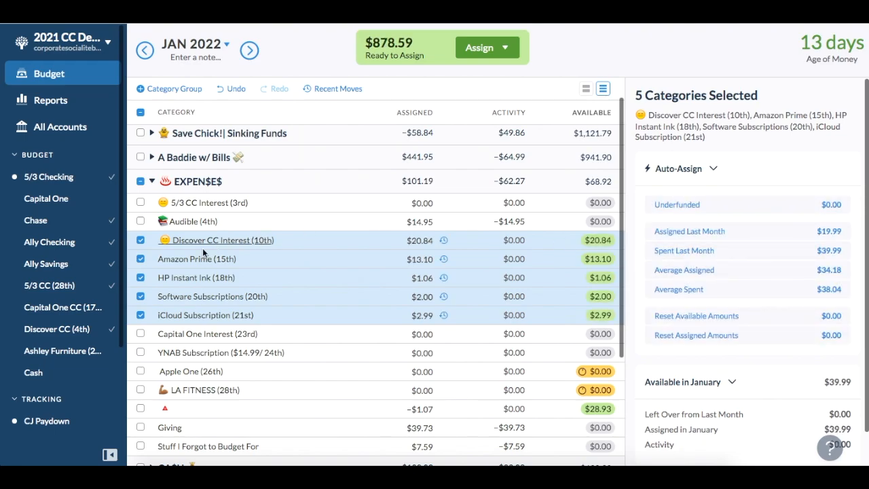
{"action": "left_click", "coordinate": [140, 240]}
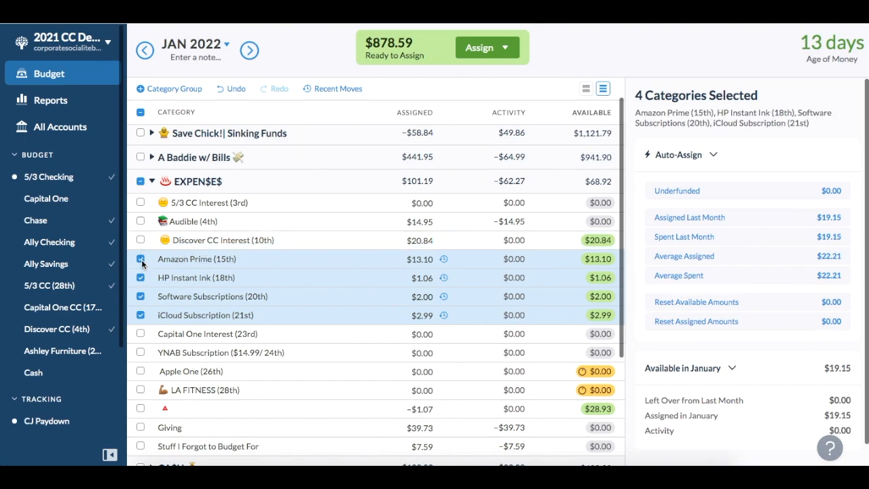
{"action": "left_click", "coordinate": [141, 258]}
{"action": "left_click", "coordinate": [140, 278]}
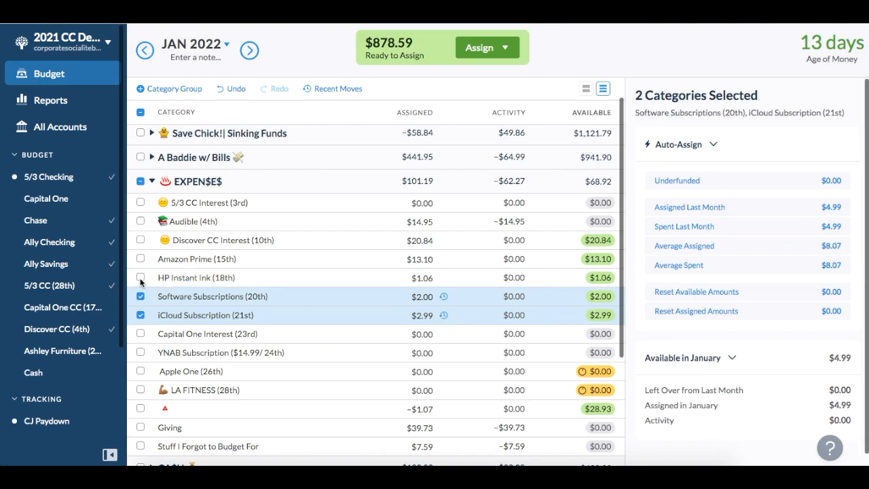
{"action": "left_click", "coordinate": [140, 296]}
{"action": "left_click", "coordinate": [140, 315]}
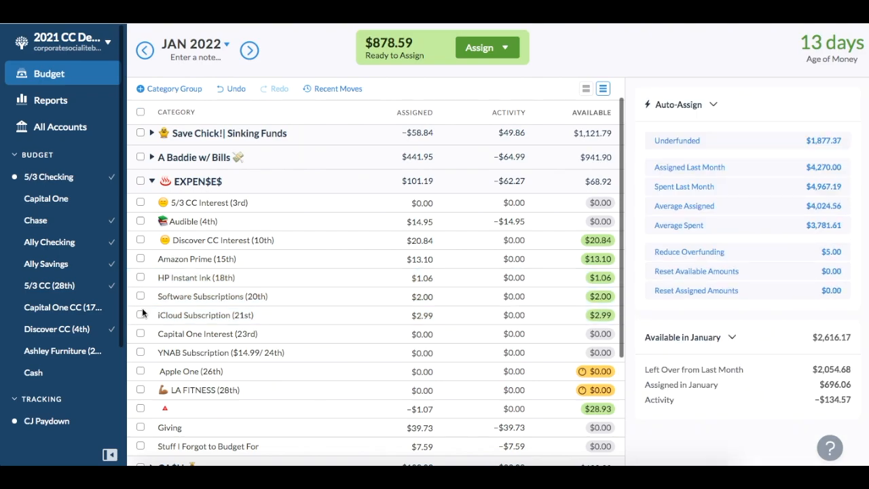
Step: Add $10 to the January amount assigned to the red-triangle category below LA FITNESS (28th) and collapse the EXPEN$E$ group
{"action": "scroll", "coordinate": [142, 312], "scroll_direction": "down", "scroll_amount": 3}
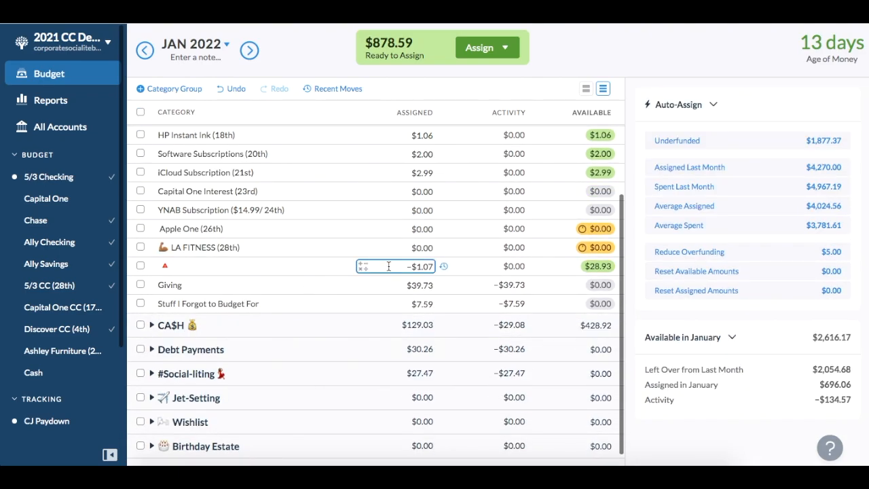
{"action": "left_click", "coordinate": [415, 267]}
{"action": "left_click", "coordinate": [428, 266]}
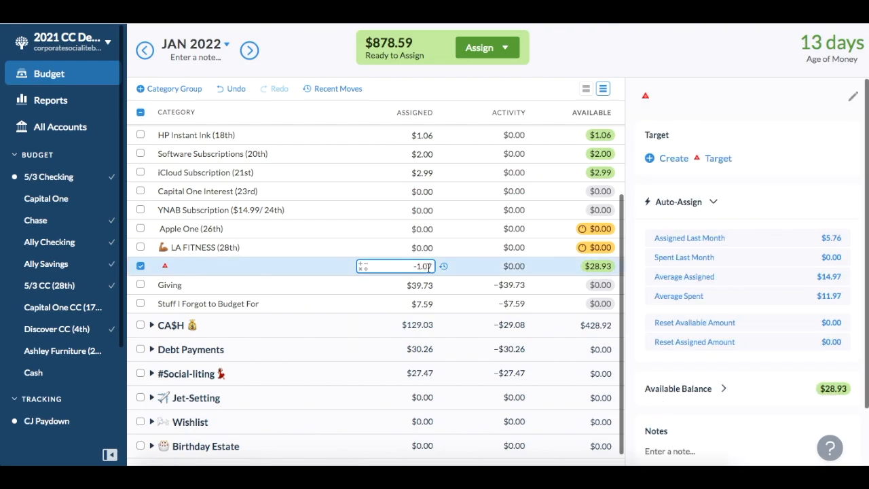
{"action": "type", "text": "+10"}
{"action": "key", "text": "Return"}
{"action": "left_click", "coordinate": [140, 266]}
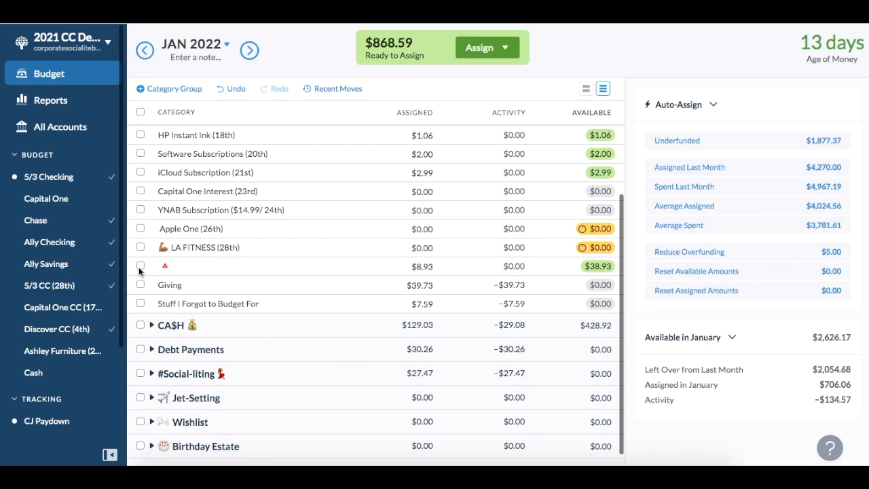
{"action": "scroll", "coordinate": [139, 267], "scroll_direction": "up", "scroll_amount": 2}
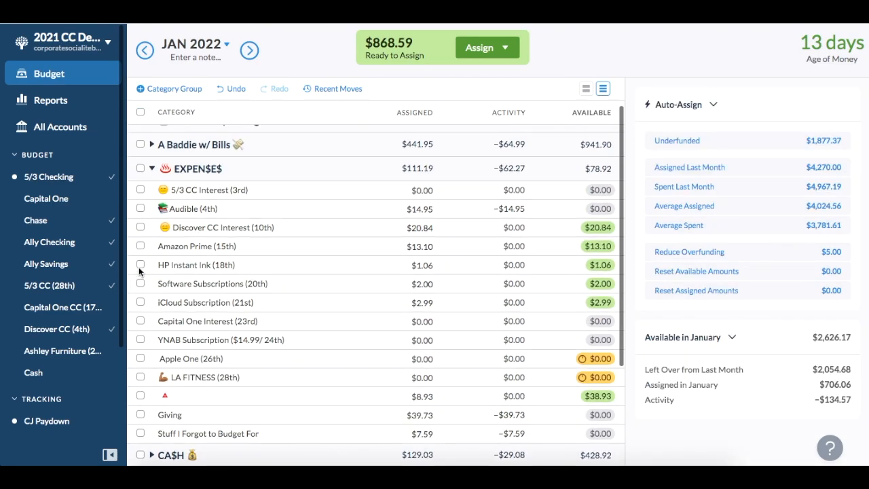
{"action": "left_click", "coordinate": [153, 172]}
{"action": "left_click", "coordinate": [152, 211]}
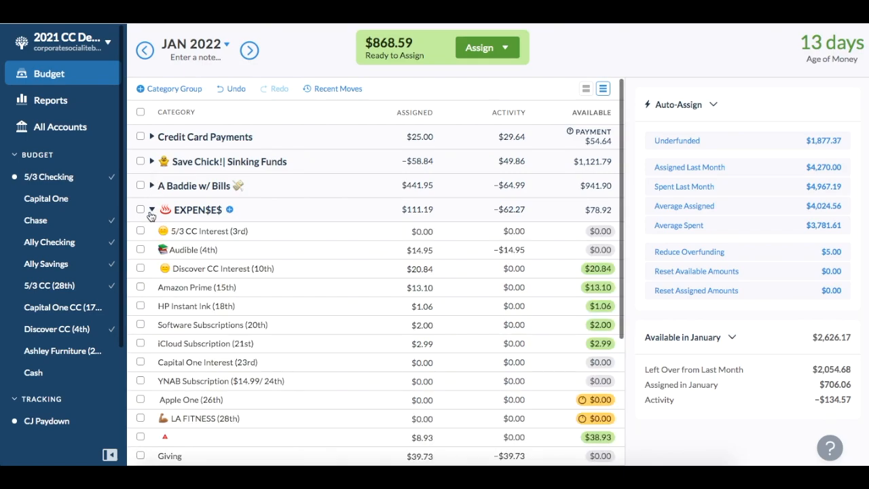
{"action": "left_click", "coordinate": [152, 210]}
Step: Expand the CA$H group and assign $70 to Groceries for January
{"action": "left_click", "coordinate": [151, 233]}
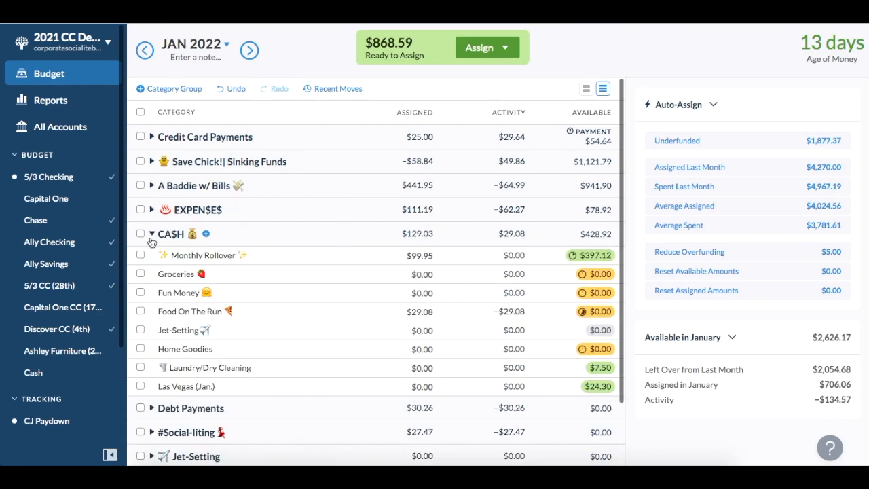
{"action": "left_click", "coordinate": [421, 274]}
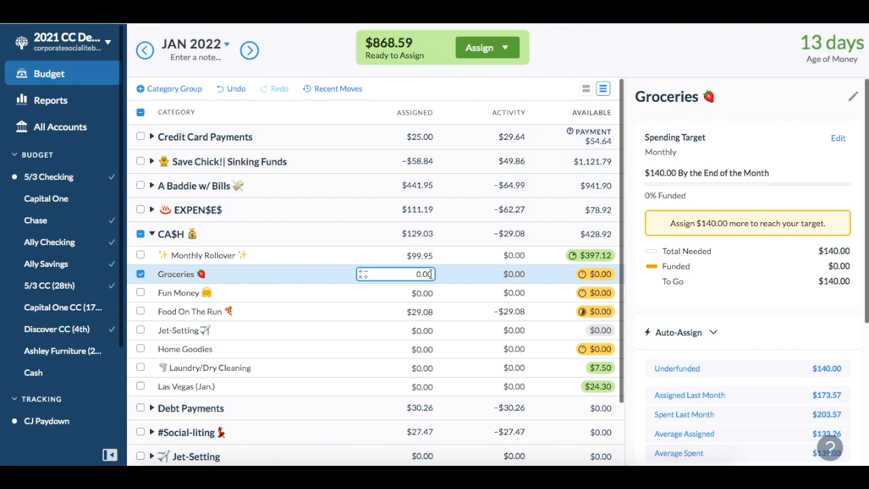
{"action": "type", "text": "70"}
{"action": "key", "text": "Return"}
{"action": "left_click", "coordinate": [141, 275]}
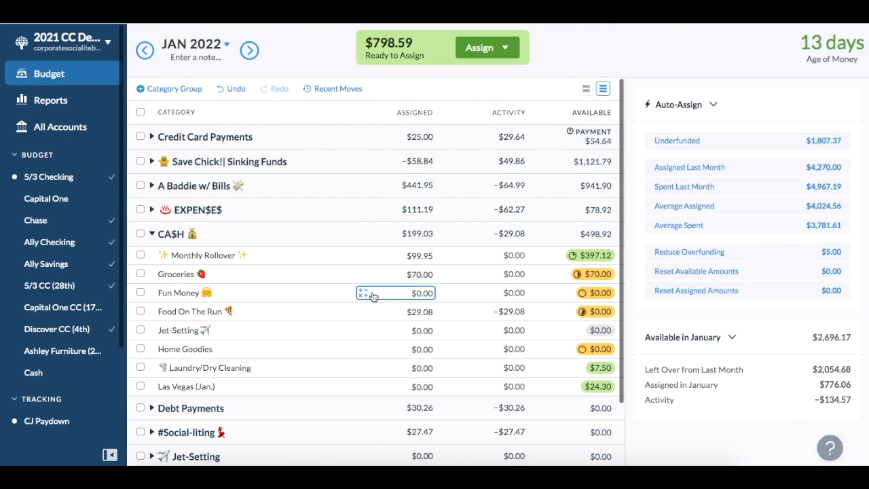
Step: Assign $70 to Fun Money in the CA$H group for January and clear the selection
{"action": "left_click", "coordinate": [409, 294]}
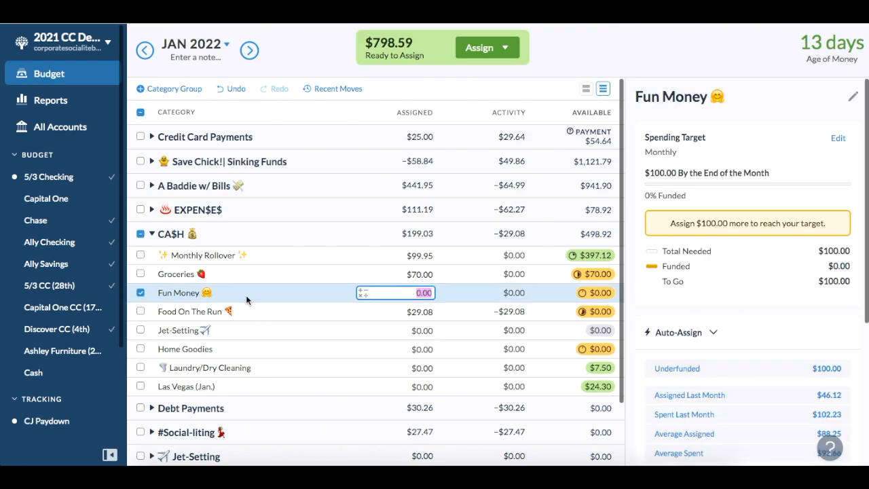
{"action": "type", "text": "70"}
{"action": "key", "text": "Return"}
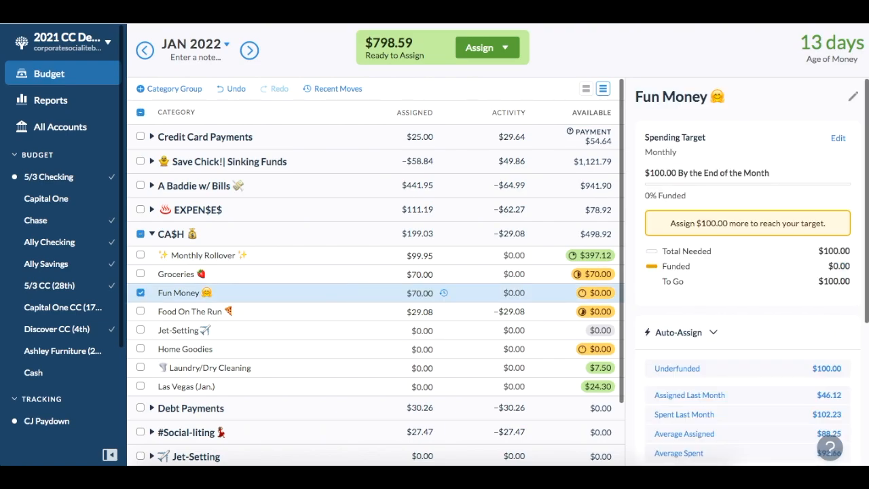
{"action": "left_click", "coordinate": [140, 292]}
Step: Try setting the January amount assigned to Food On The Run to $15, and undo that change
{"action": "left_click", "coordinate": [421, 311]}
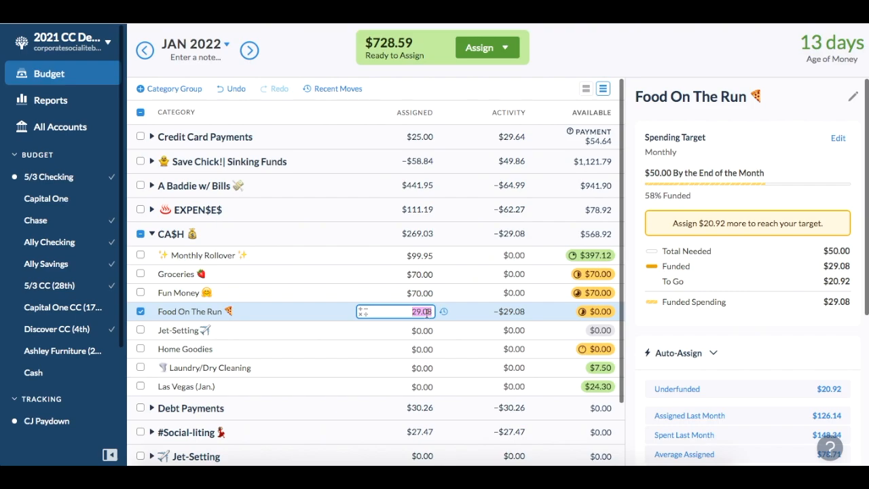
{"action": "type", "text": "15"}
{"action": "key", "text": "Return"}
{"action": "left_click", "coordinate": [141, 310]}
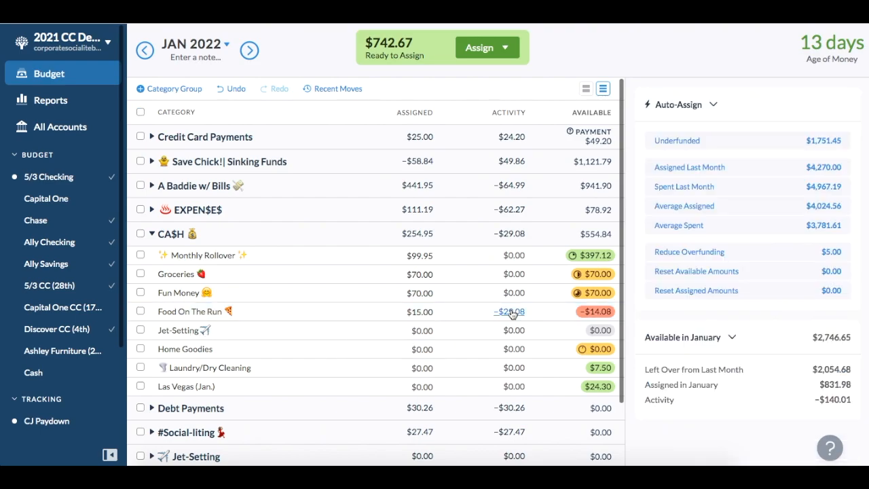
{"action": "left_click", "coordinate": [231, 93]}
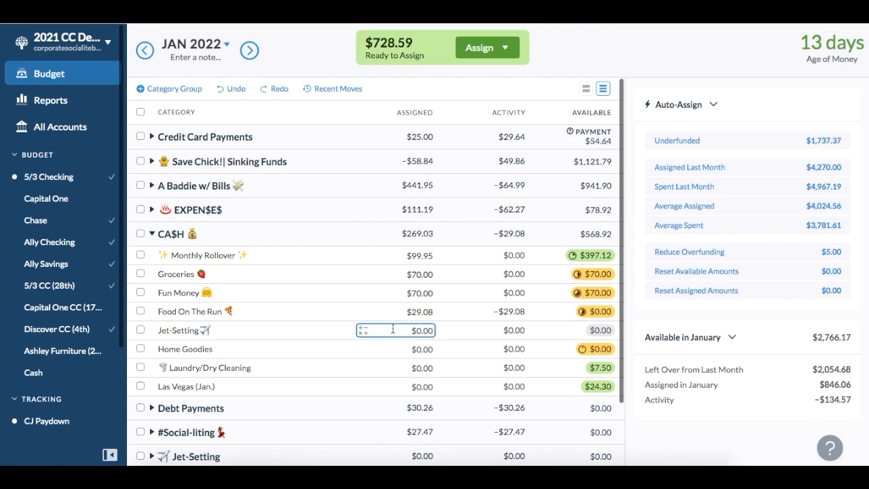
Step: Add $15 to the January amount assigned to Food On The Run and clear the selection
{"action": "left_click", "coordinate": [411, 316]}
{"action": "left_click", "coordinate": [433, 313]}
{"action": "type", "text": "+15"}
{"action": "key", "text": "Return"}
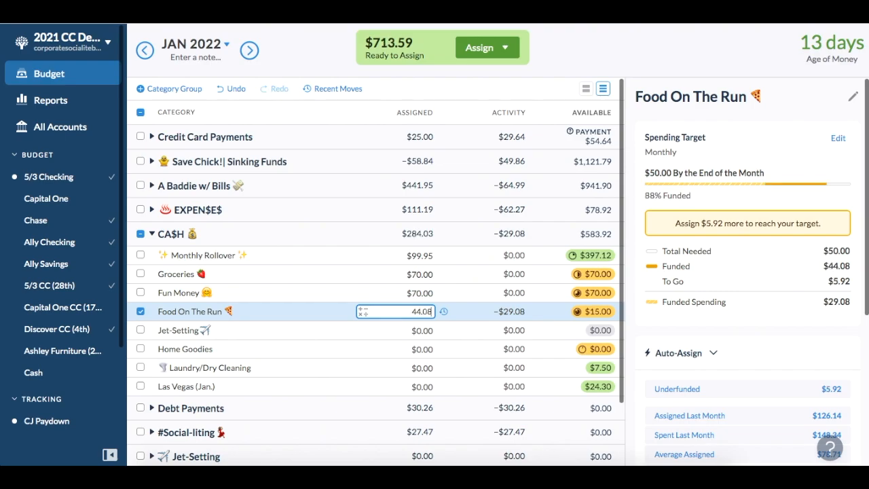
{"action": "left_click", "coordinate": [142, 312]}
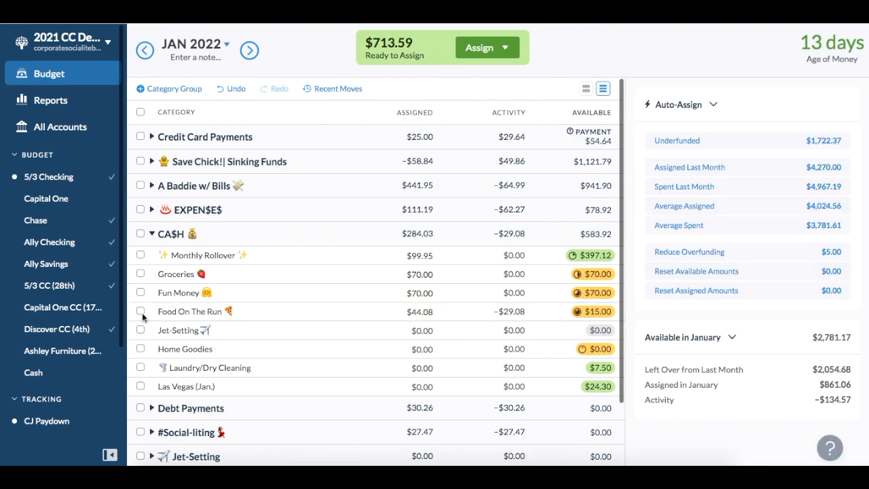
Step: Assign $25 to Jet-Setting within the CA$H group for January and collapse the group
{"action": "left_click", "coordinate": [413, 330]}
{"action": "type", "text": "25"}
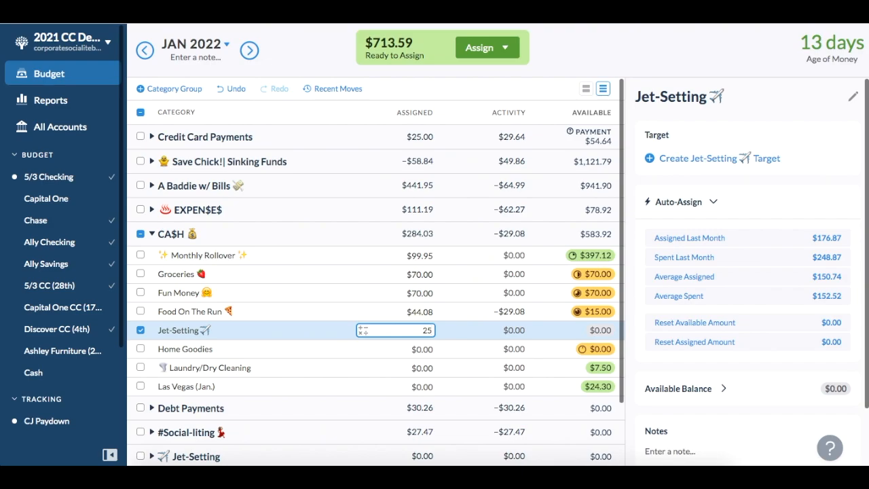
{"action": "key", "text": "Return"}
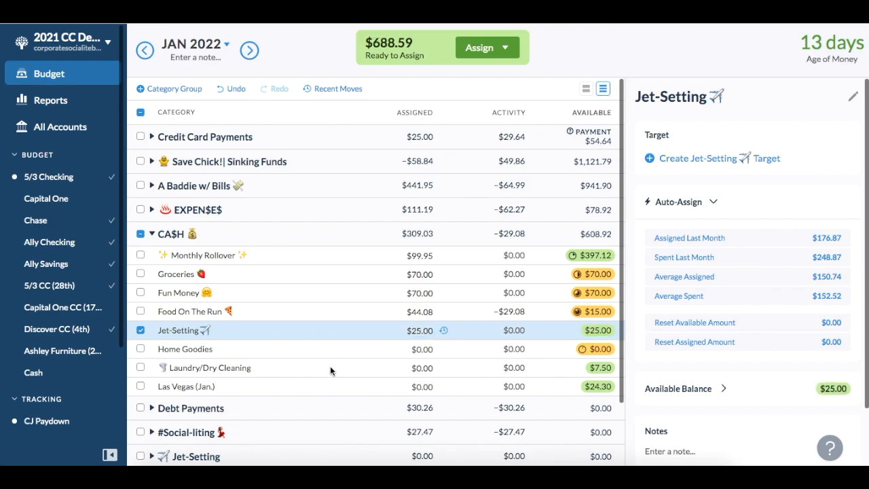
{"action": "left_click", "coordinate": [139, 331]}
{"action": "left_click", "coordinate": [383, 349]}
{"action": "left_click", "coordinate": [383, 369]}
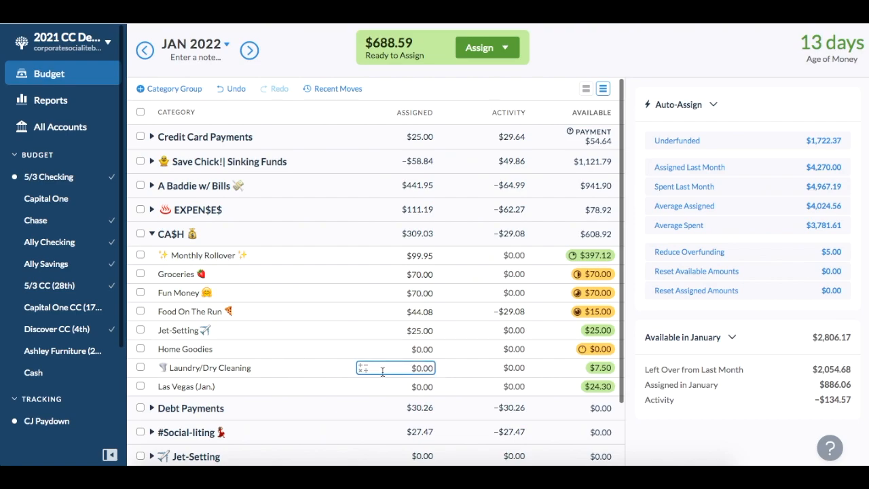
{"action": "left_click", "coordinate": [389, 385]}
{"action": "left_click", "coordinate": [152, 234]}
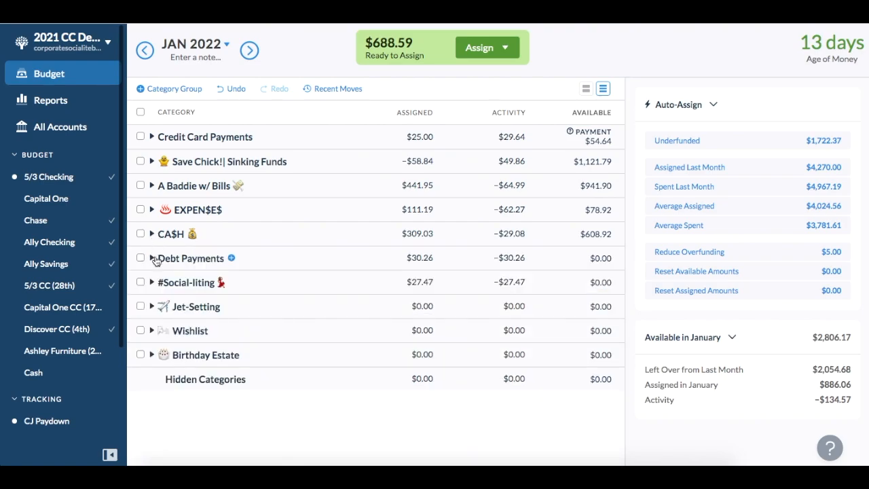
Step: Expand Debt Payments, assign $140.74 to Pay Me Back List for January, and collapse the group
{"action": "left_click", "coordinate": [152, 256]}
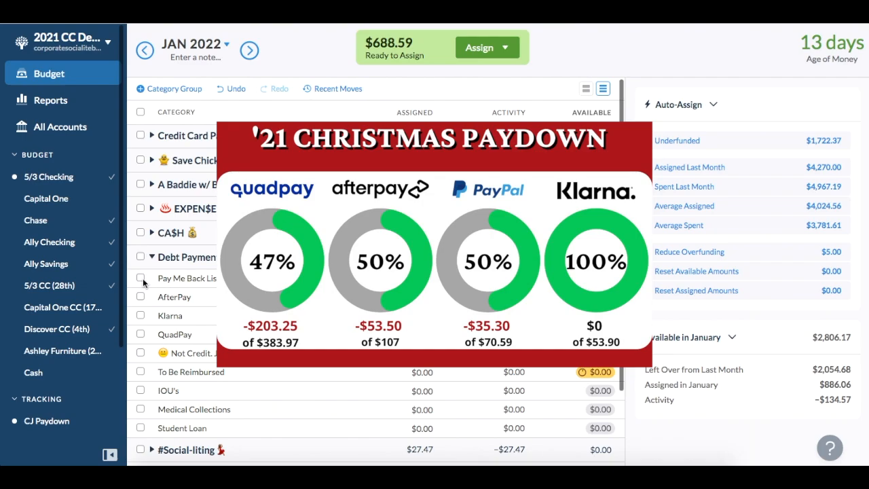
{"action": "left_click", "coordinate": [408, 277]}
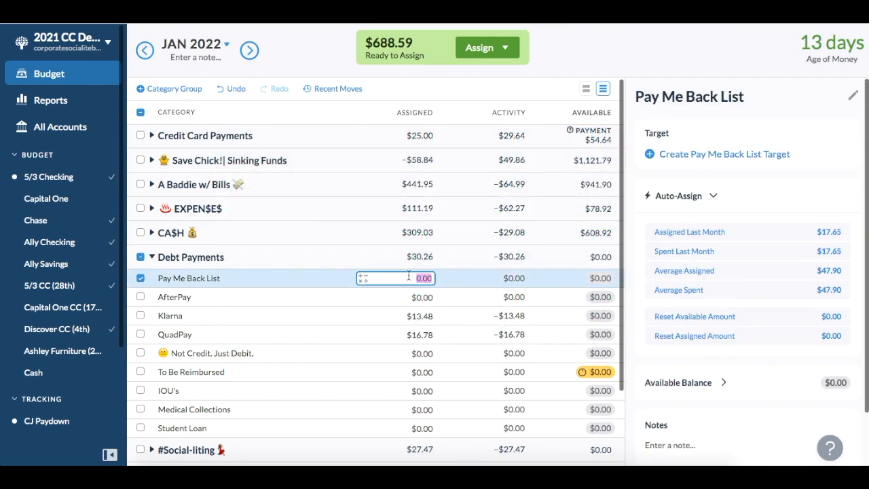
{"action": "type", "text": "140.74"}
{"action": "key", "text": "Return"}
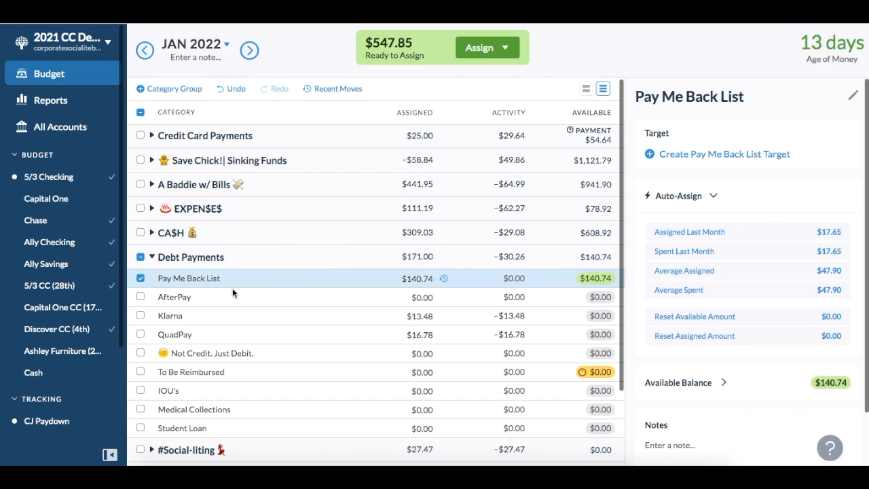
{"action": "left_click", "coordinate": [139, 279]}
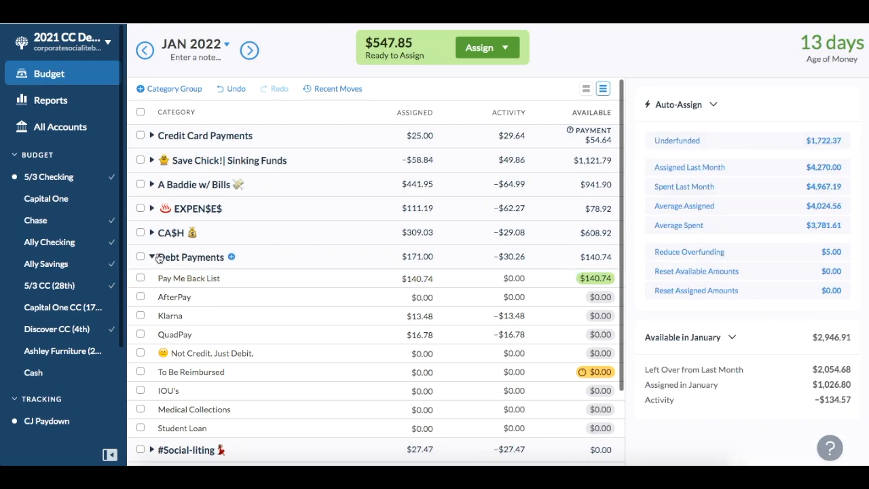
{"action": "left_click", "coordinate": [153, 257]}
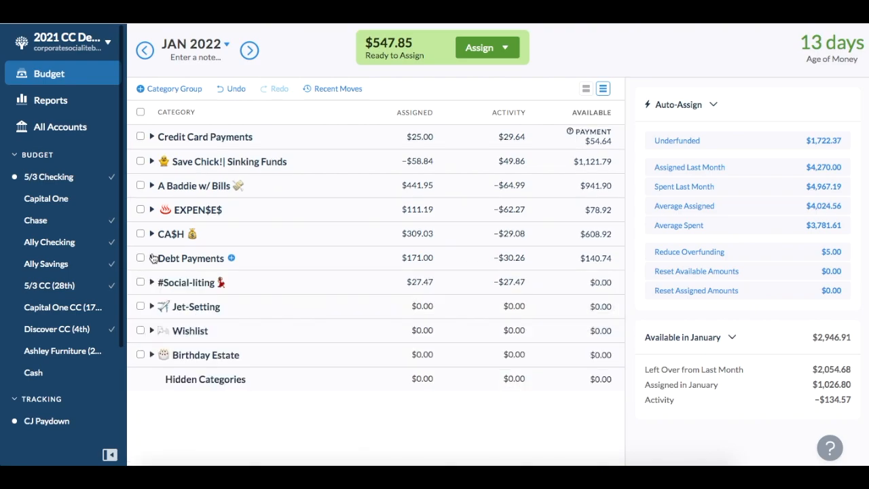
Step: Expand the #Social-liting group and add $165 to the January amount assigned to Beauty Services
{"action": "left_click", "coordinate": [151, 281]}
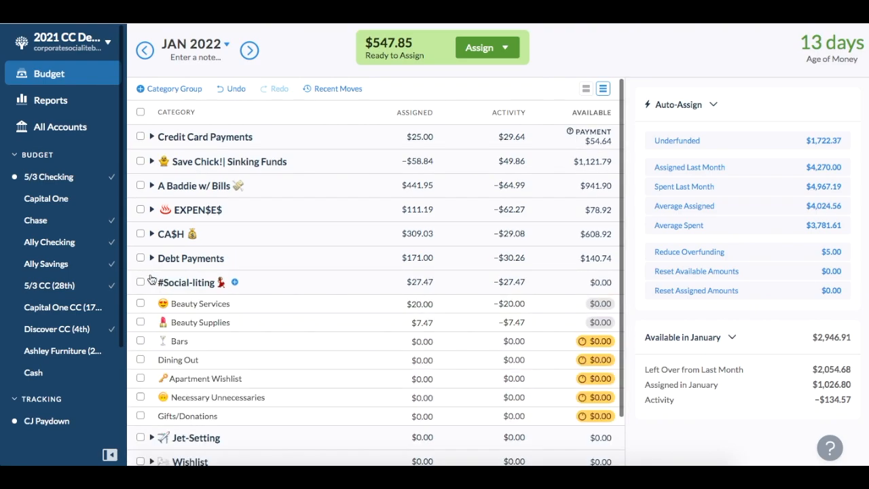
{"action": "left_click", "coordinate": [425, 304]}
{"action": "left_click", "coordinate": [430, 304]}
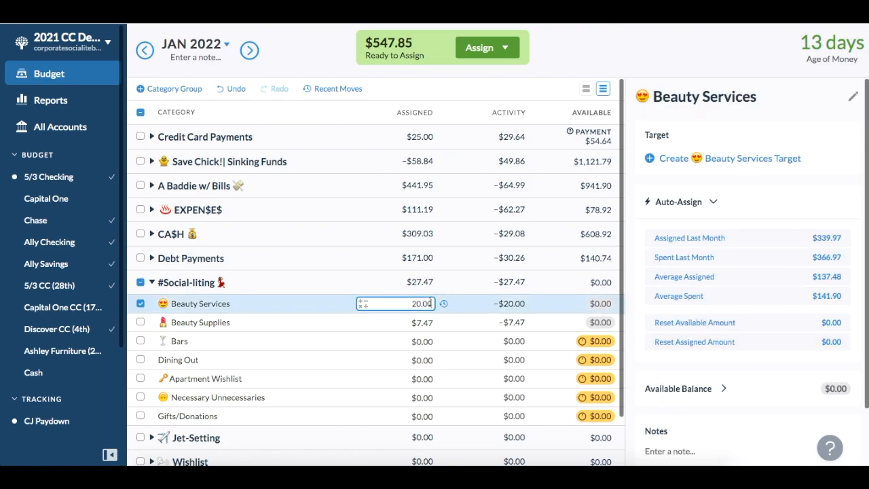
{"action": "type", "text": "+165"}
{"action": "key", "text": "Return"}
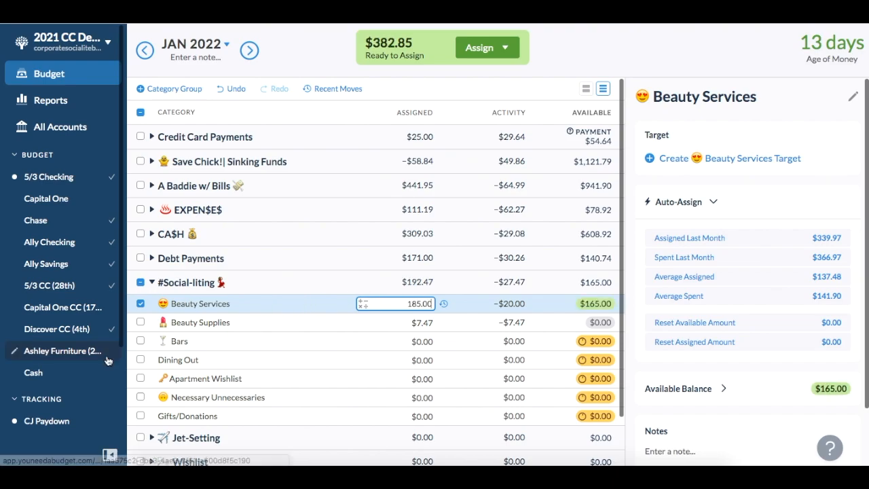
{"action": "left_click", "coordinate": [140, 304]}
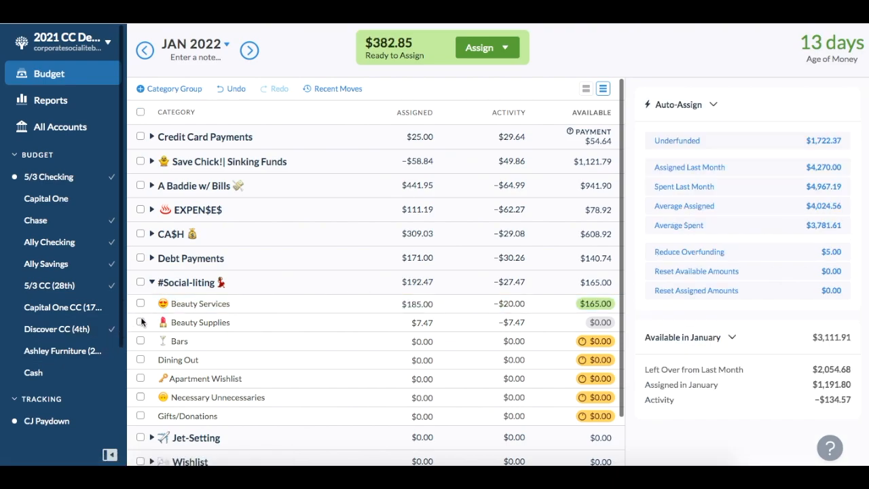
Step: Assign $50 to Dining Out for January and collapse the #Social-liting group
{"action": "left_click", "coordinate": [430, 360]}
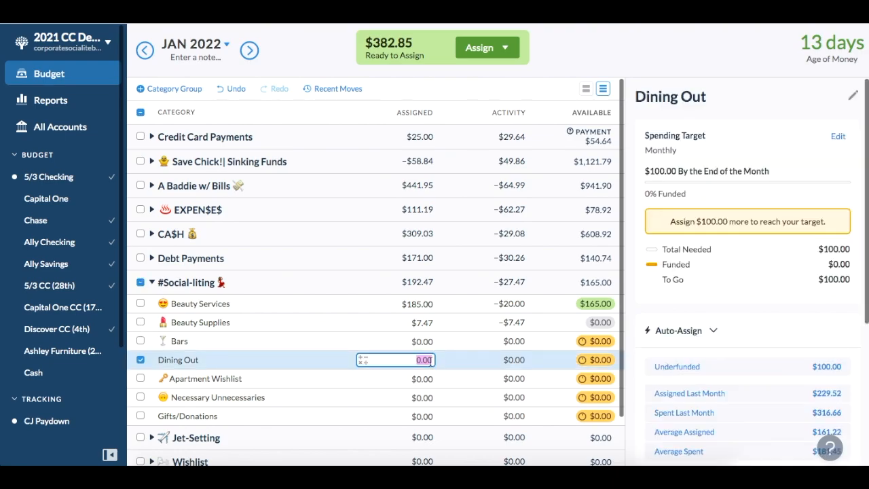
{"action": "type", "text": "50"}
{"action": "key", "text": "Return"}
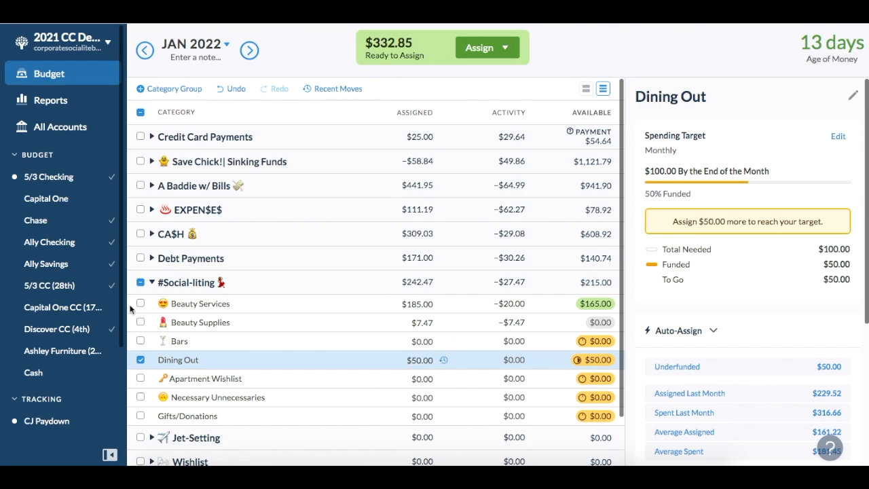
{"action": "left_click", "coordinate": [140, 359]}
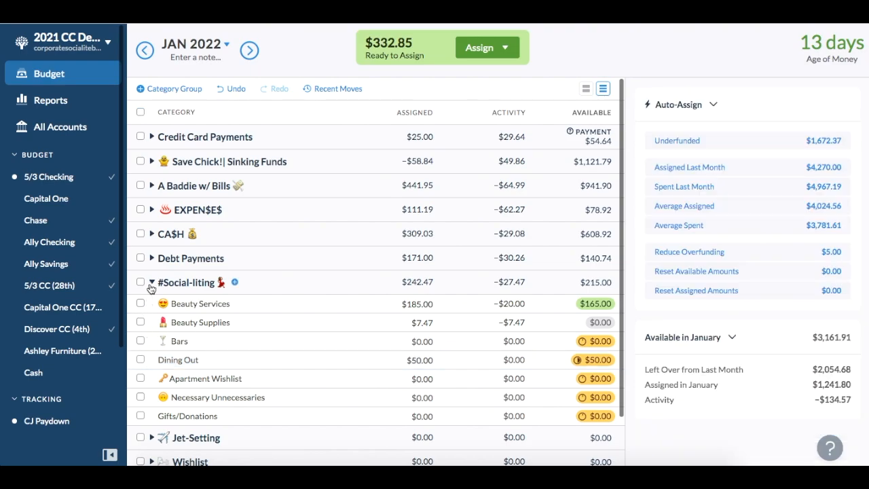
{"action": "left_click", "coordinate": [152, 283]}
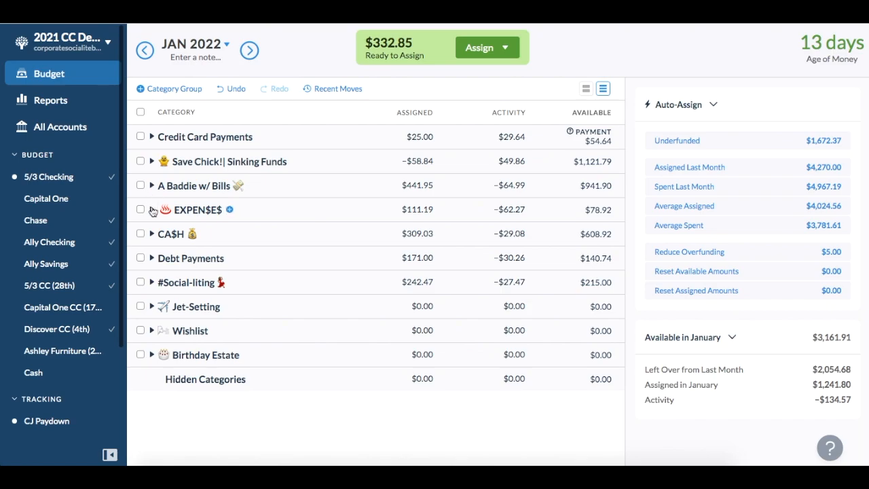
Step: Expand the EXPEN$E$ group and add $36 to the January amount assigned to Software Subscriptions (20th)
{"action": "left_click", "coordinate": [151, 209]}
{"action": "scroll", "coordinate": [201, 314], "scroll_direction": "down", "scroll_amount": 2}
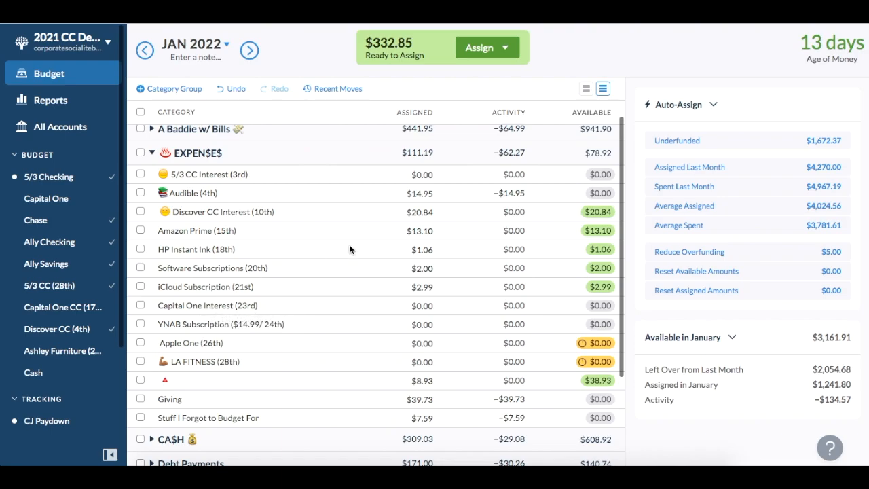
{"action": "left_click", "coordinate": [429, 268]}
{"action": "left_click", "coordinate": [433, 267]}
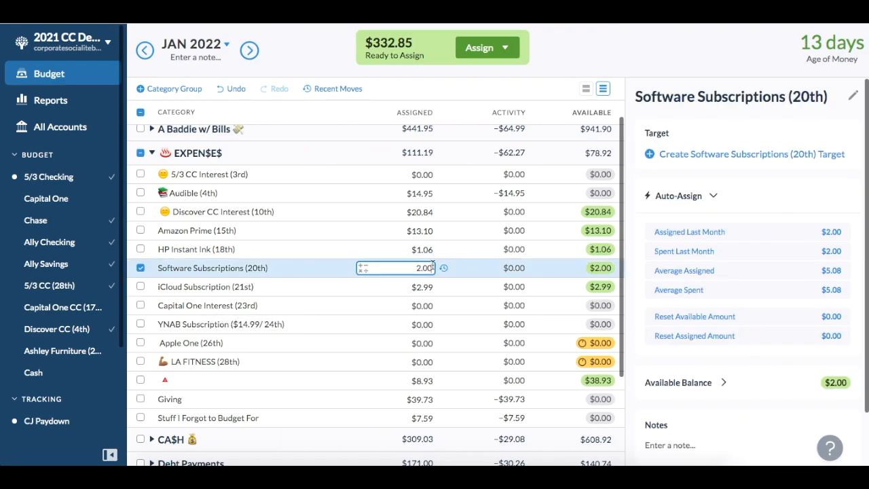
{"action": "type", "text": "+35"}
{"action": "key", "text": "BackSpace"}
{"action": "type", "text": "6"}
{"action": "key", "text": "Return"}
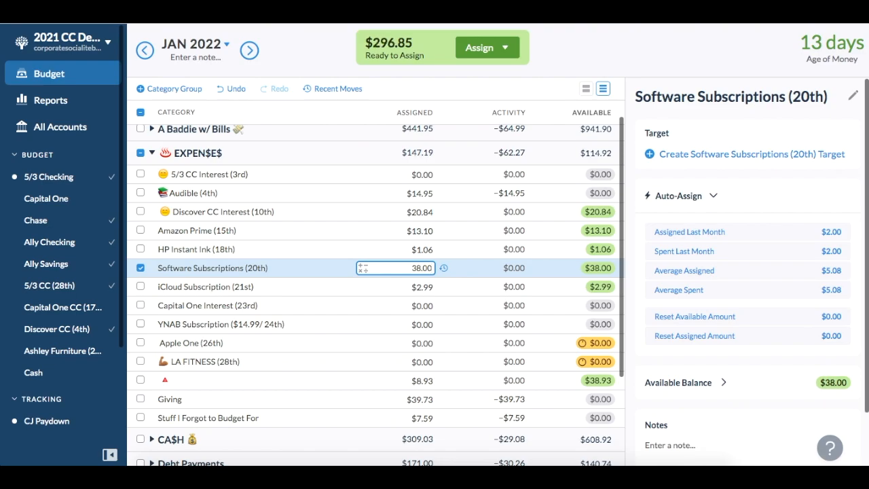
{"action": "left_click", "coordinate": [138, 268]}
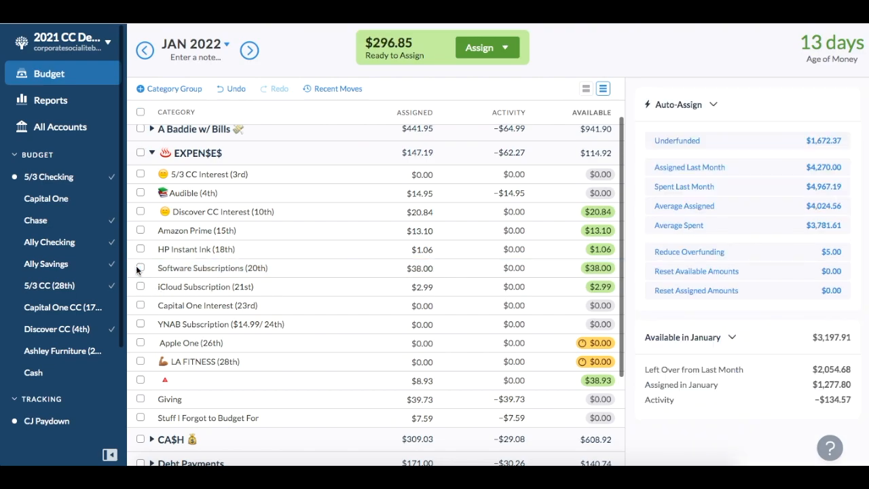
Step: Expand the collapsed category groups from Credit Card Payments through Debt Payments and review their January balances, then collapse A Baddie w/ Bills
{"action": "scroll", "coordinate": [199, 360], "scroll_direction": "down", "scroll_amount": 1}
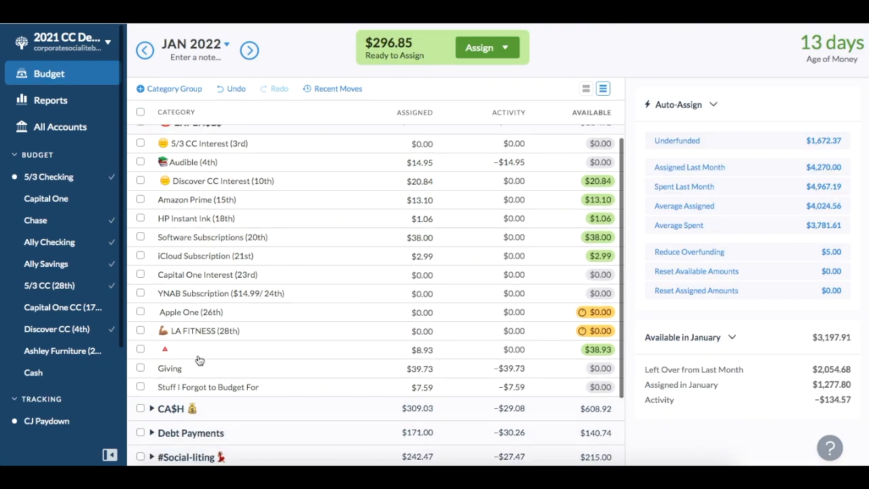
{"action": "left_click", "coordinate": [151, 366]}
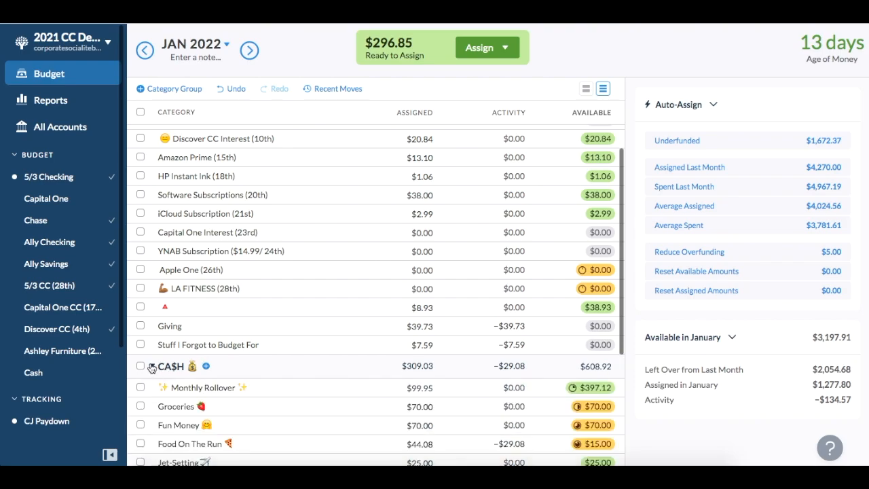
{"action": "scroll", "coordinate": [150, 367], "scroll_direction": "down", "scroll_amount": 1}
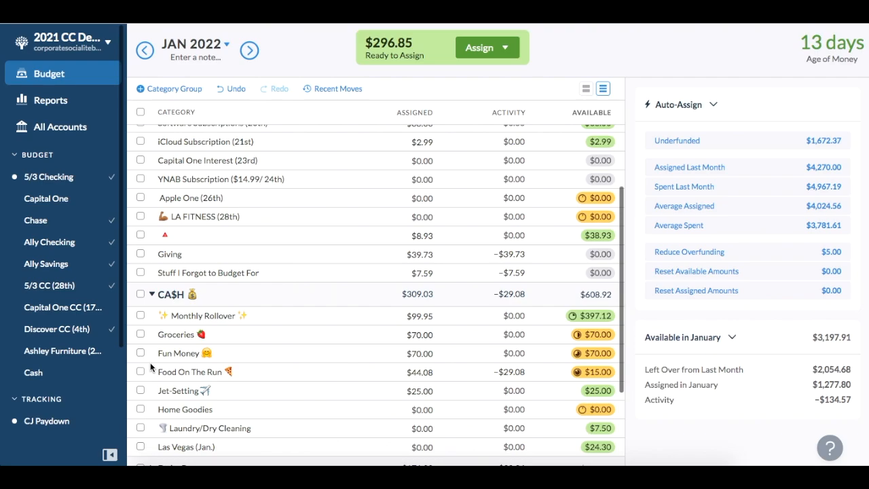
{"action": "scroll", "coordinate": [151, 367], "scroll_direction": "down", "scroll_amount": 2}
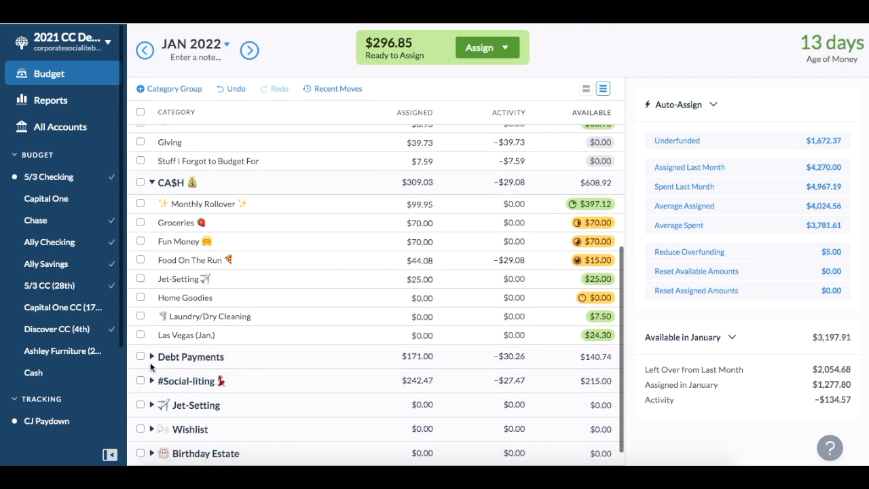
{"action": "left_click", "coordinate": [152, 358]}
{"action": "scroll", "coordinate": [151, 364], "scroll_direction": "up", "scroll_amount": 5}
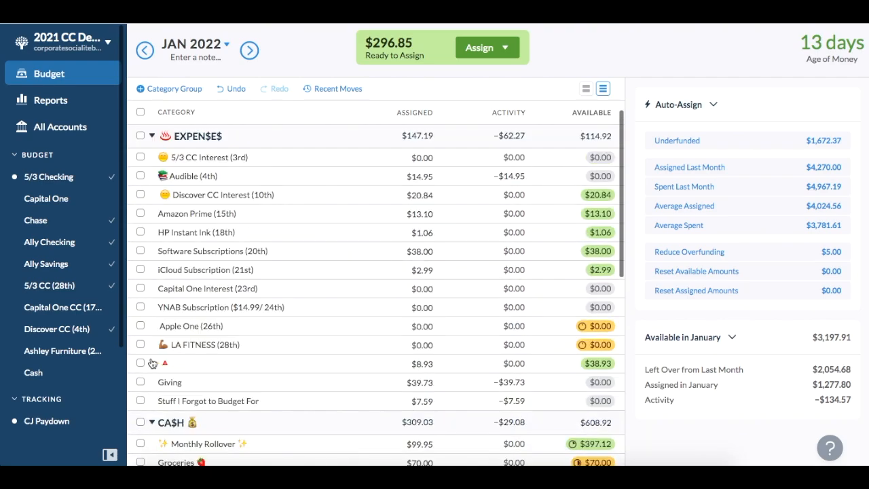
{"action": "left_click", "coordinate": [152, 186]}
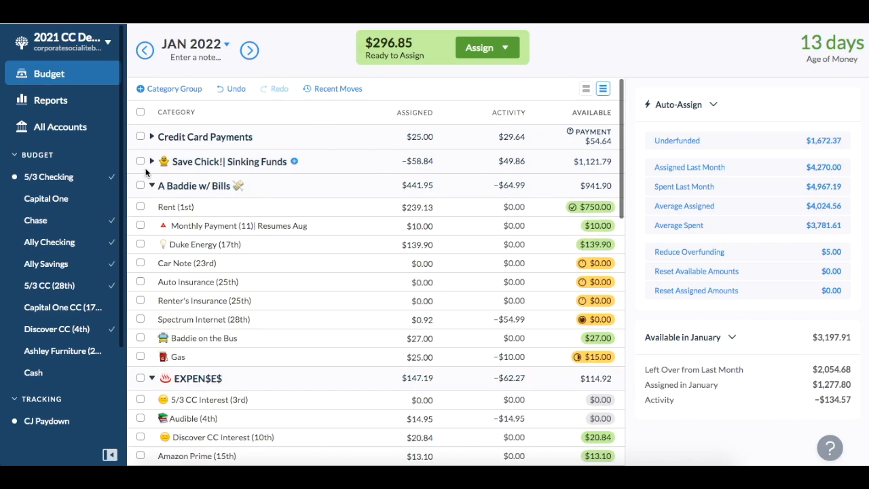
{"action": "left_click", "coordinate": [151, 162]}
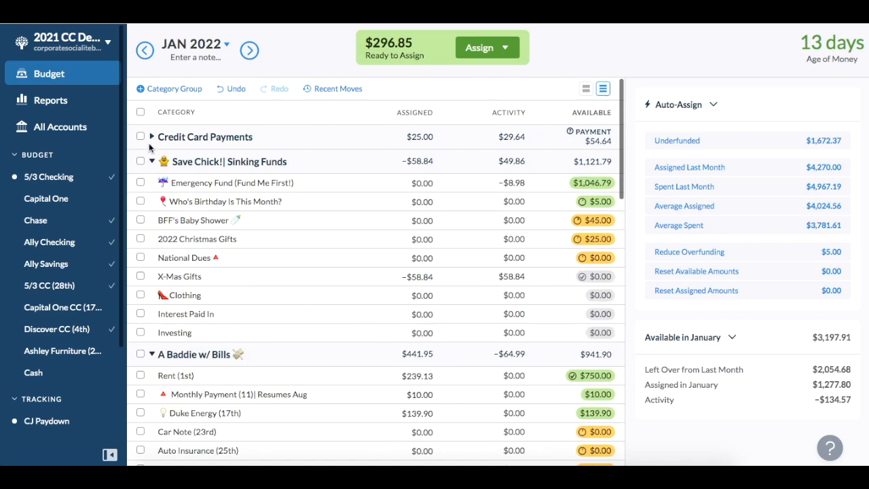
{"action": "left_click", "coordinate": [151, 138]}
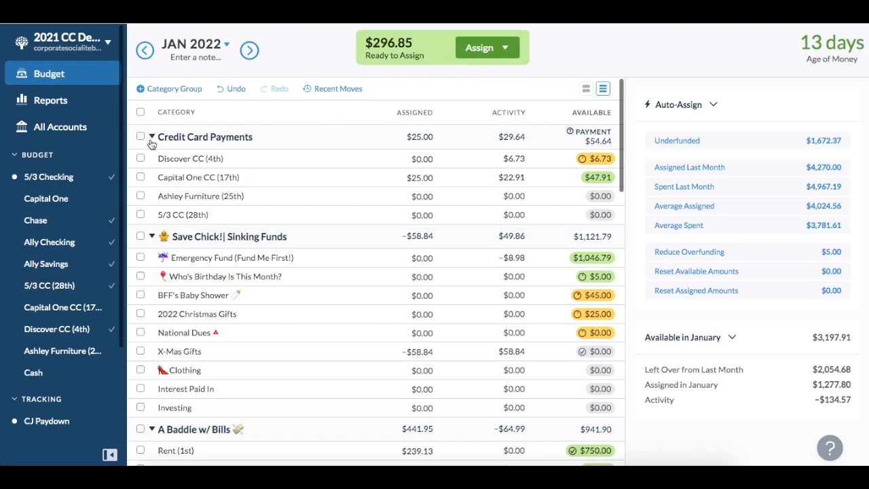
{"action": "left_click", "coordinate": [151, 139]}
{"action": "left_click", "coordinate": [151, 139]}
{"action": "left_click", "coordinate": [152, 139]}
{"action": "scroll", "coordinate": [156, 180], "scroll_direction": "down", "scroll_amount": 3}
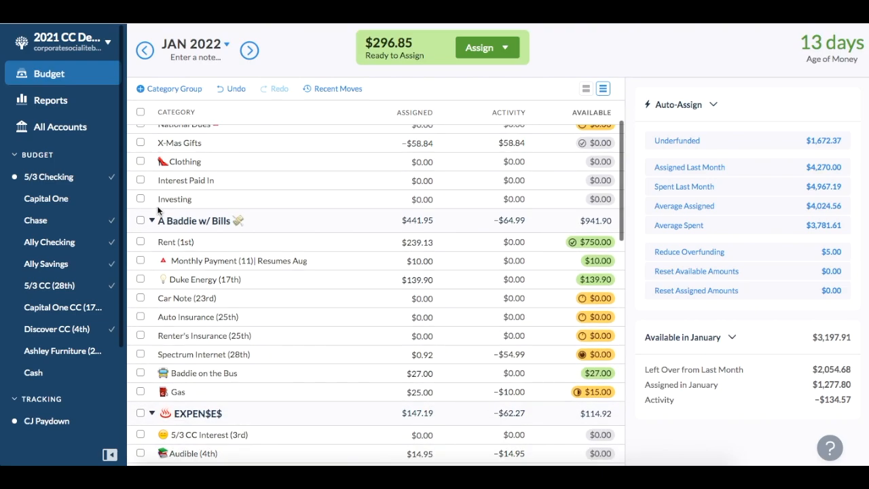
{"action": "scroll", "coordinate": [158, 211], "scroll_direction": "down", "scroll_amount": 2}
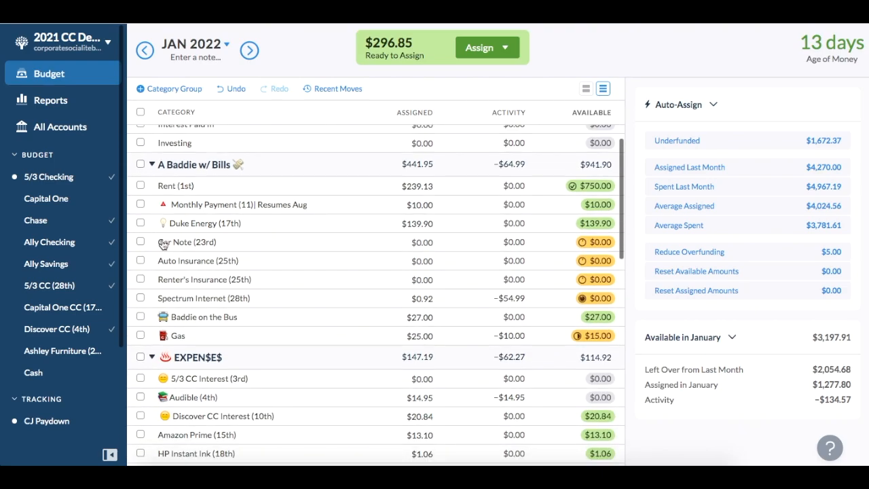
{"action": "left_click", "coordinate": [152, 165]}
Step: Add $10 to the January amount assigned to Discover CC Interest (10th) and collapse the EXPEN$E$ group
{"action": "scroll", "coordinate": [306, 271], "scroll_direction": "down", "scroll_amount": 3}
{"action": "left_click", "coordinate": [428, 176]}
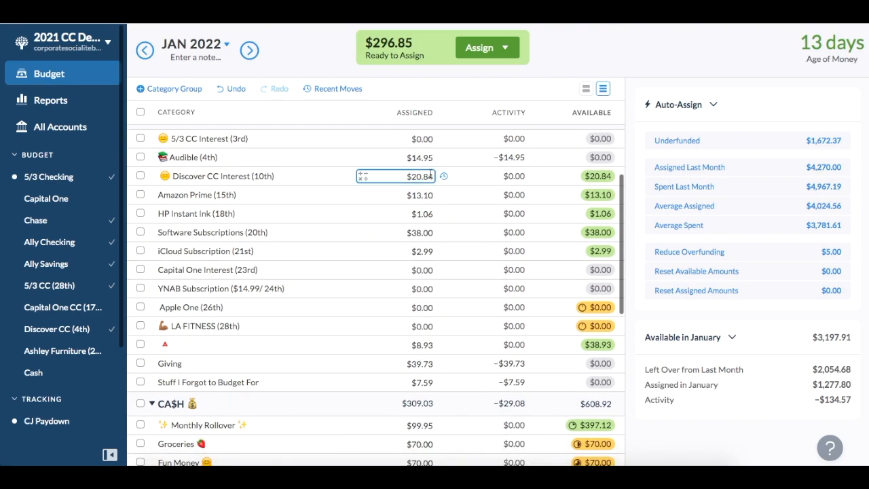
{"action": "type", "text": "+"}
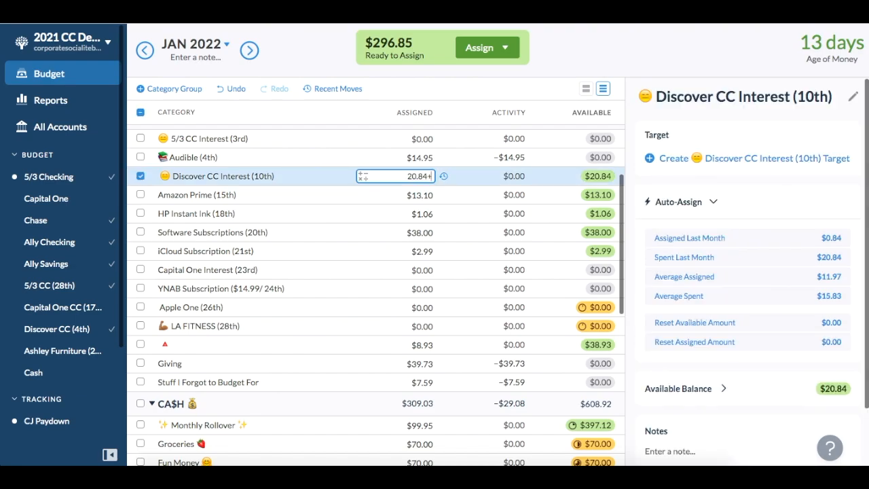
{"action": "type", "text": "10"}
{"action": "key", "text": "Return"}
{"action": "left_click", "coordinate": [142, 177]}
{"action": "left_click", "coordinate": [142, 176]}
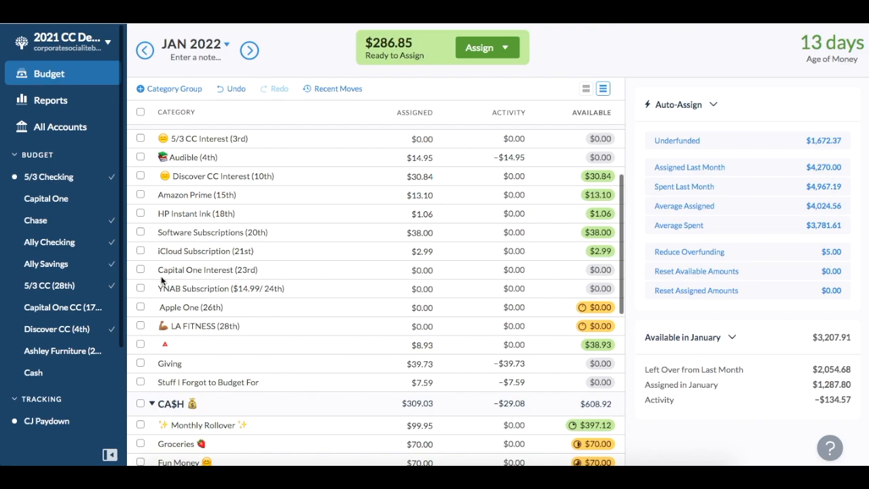
{"action": "scroll", "coordinate": [155, 183], "scroll_direction": "up", "scroll_amount": 1}
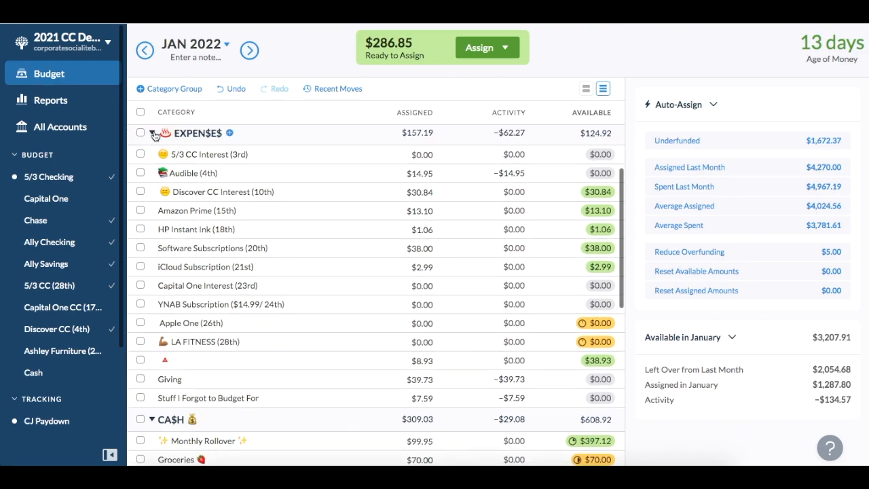
{"action": "left_click", "coordinate": [152, 133]}
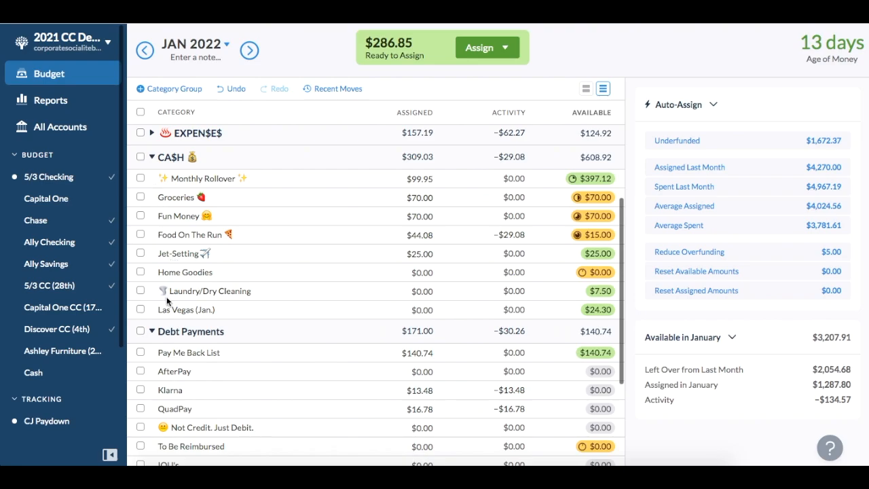
Step: Expand the #Social-liting group and add $60 to the January amount assigned to Beauty Supplies
{"action": "scroll", "coordinate": [170, 319], "scroll_direction": "down", "scroll_amount": 5}
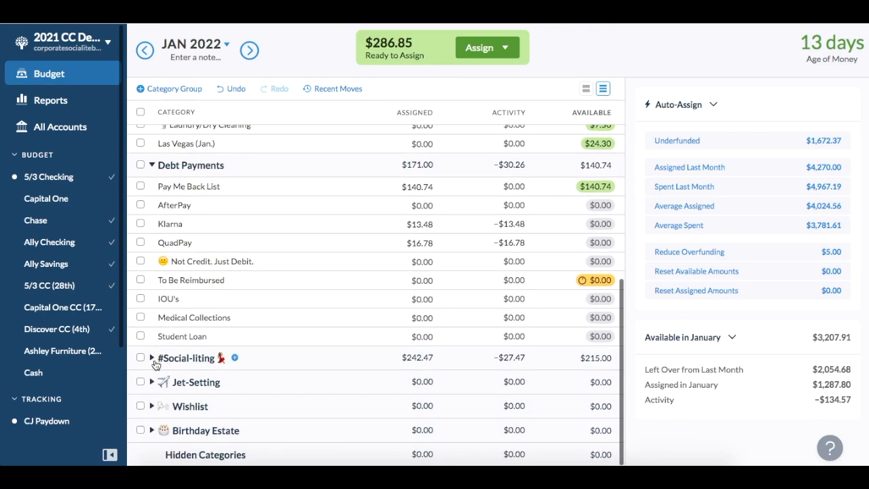
{"action": "scroll", "coordinate": [153, 360], "scroll_direction": "down", "scroll_amount": 2}
{"action": "left_click", "coordinate": [417, 335]}
{"action": "type", "text": "+60"}
{"action": "key", "text": "Return"}
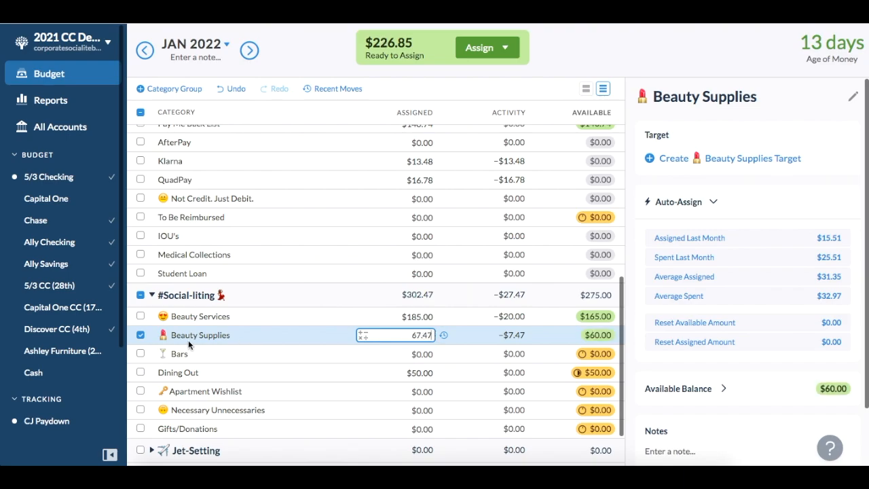
{"action": "left_click", "coordinate": [140, 337]}
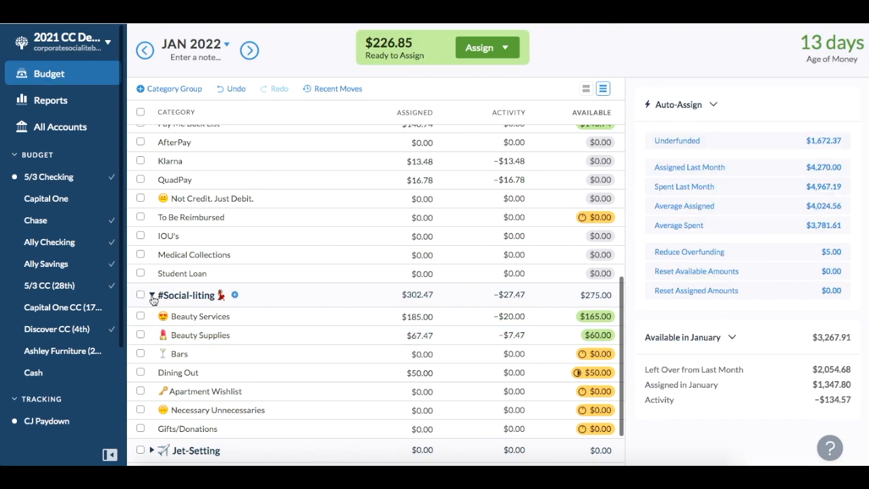
Step: Assign $10 to Who's Birthday Is This Month? in the Save Chick!| Sinking Funds group for January
{"action": "scroll", "coordinate": [153, 299], "scroll_direction": "up", "scroll_amount": 5}
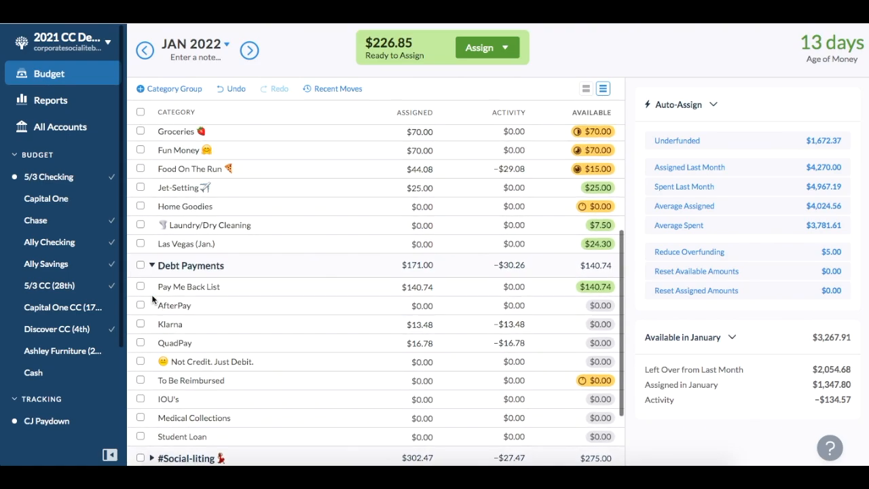
{"action": "scroll", "coordinate": [401, 312], "scroll_direction": "up", "scroll_amount": 3}
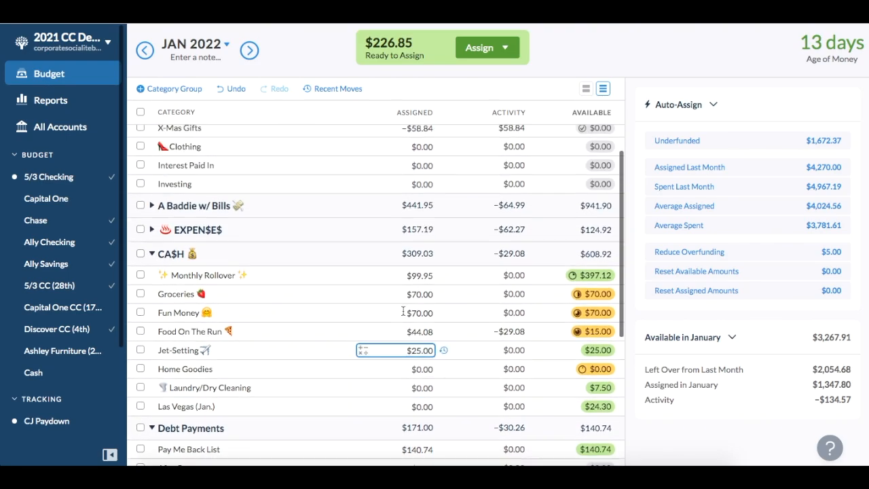
{"action": "left_click", "coordinate": [403, 314]}
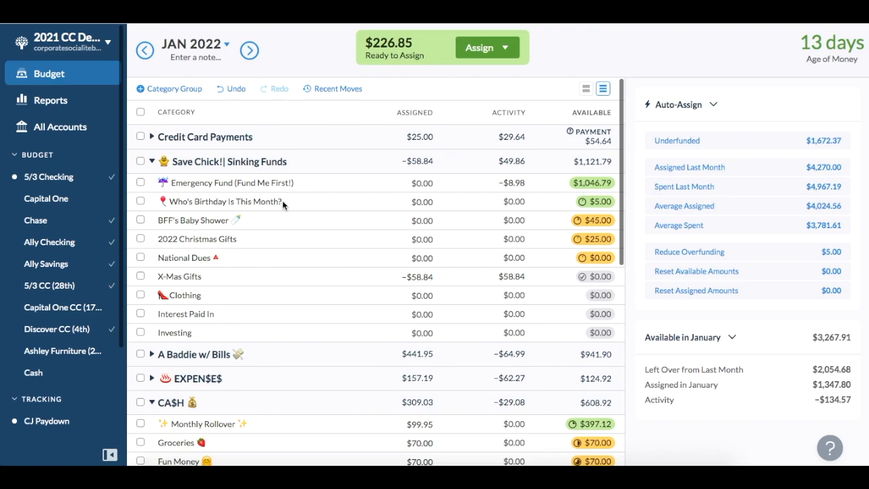
{"action": "left_click", "coordinate": [412, 201]}
{"action": "type", "text": "10"}
{"action": "key", "text": "Return"}
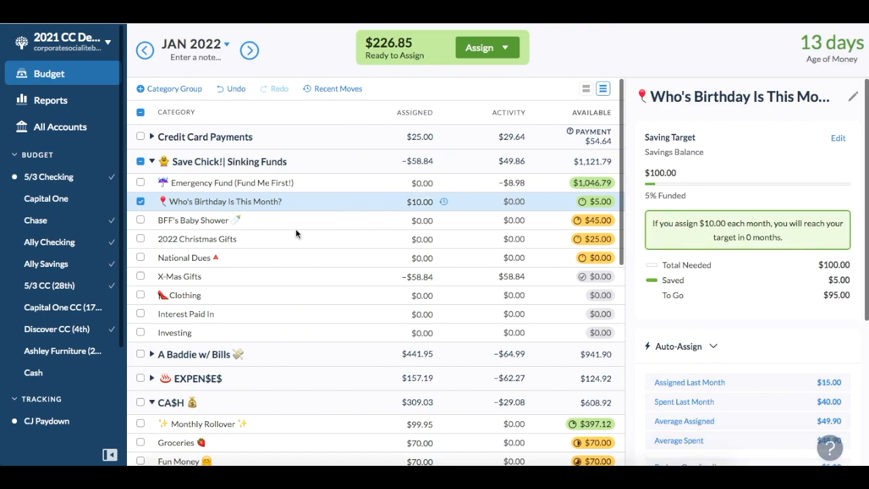
{"action": "left_click", "coordinate": [140, 201]}
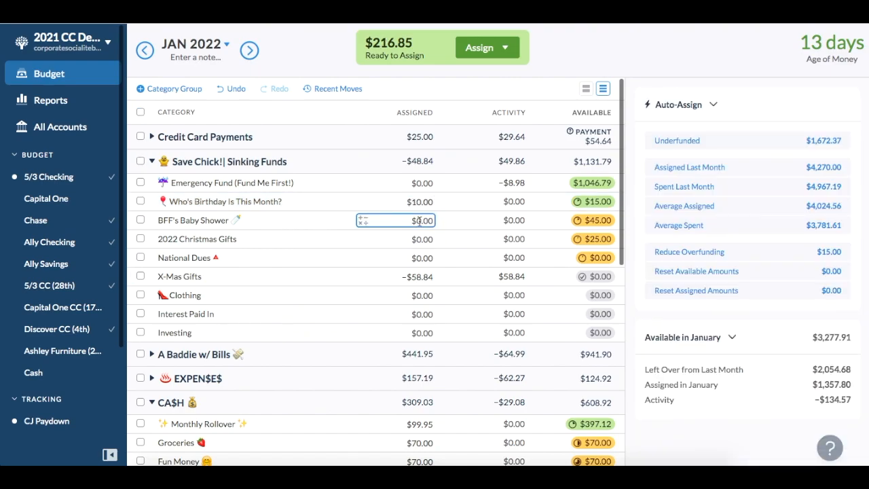
Step: Assign $10 to BFF's Baby Shower for January
{"action": "left_click", "coordinate": [420, 221]}
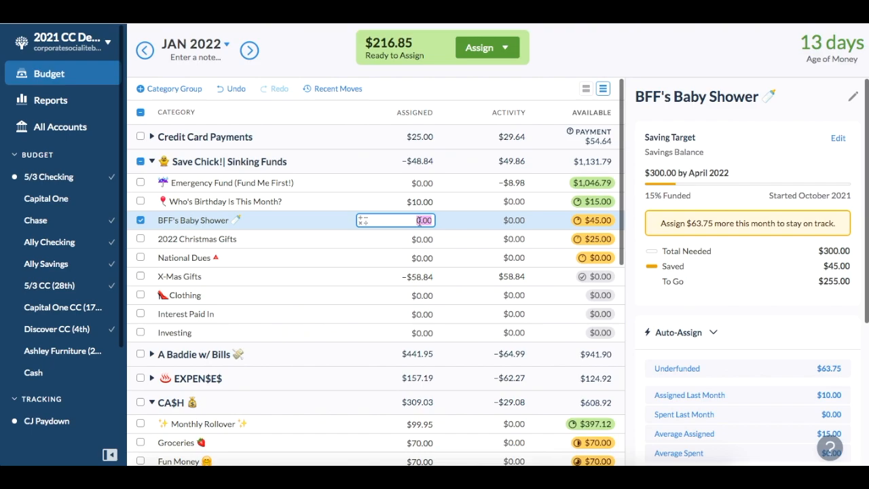
{"action": "type", "text": "10"}
{"action": "key", "text": "Return"}
{"action": "left_click", "coordinate": [140, 220]}
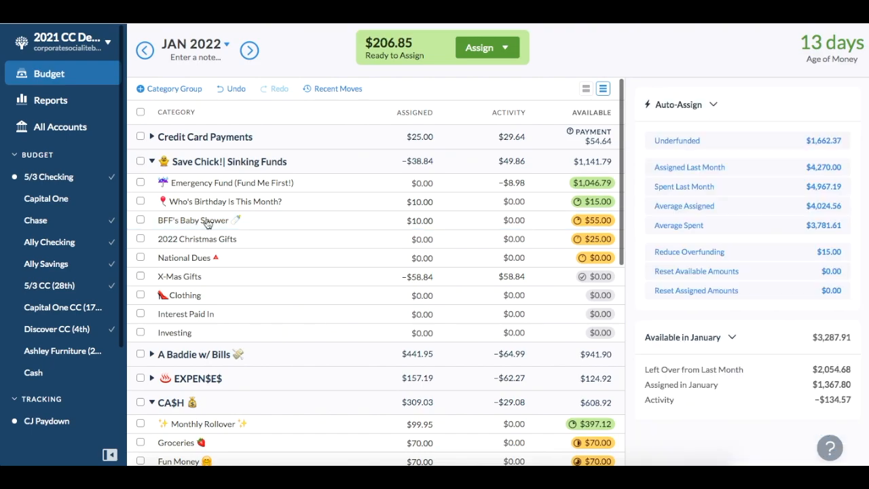
Step: Assign $10 to 2022 Christmas Gifts for January and collapse the Save Chick!| Sinking Funds group
{"action": "left_click", "coordinate": [412, 238]}
{"action": "type", "text": "10"}
{"action": "key", "text": "Return"}
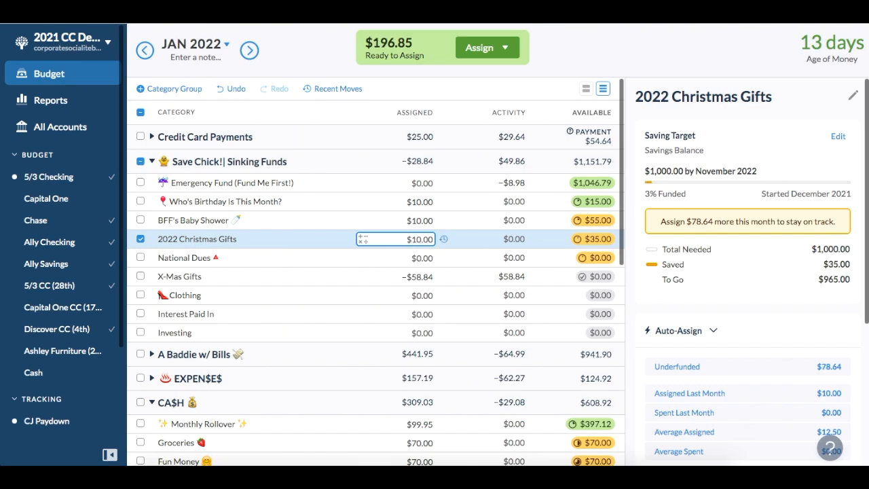
{"action": "left_click", "coordinate": [140, 240]}
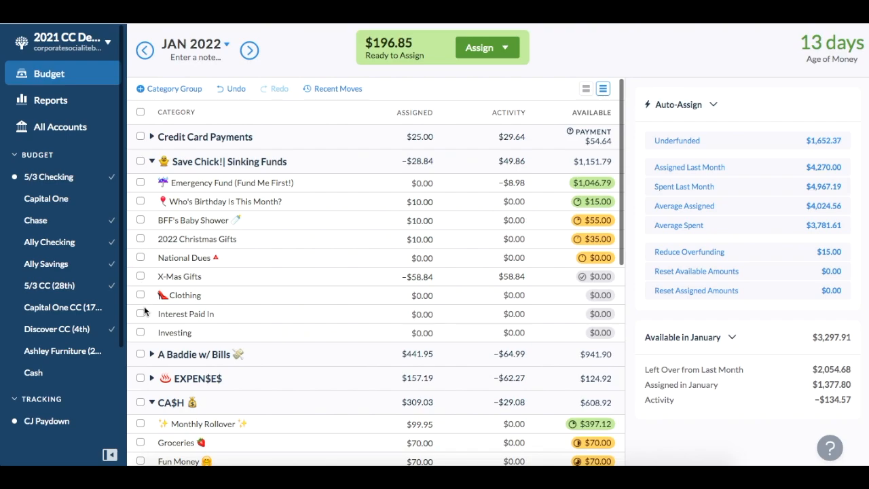
{"action": "left_click", "coordinate": [151, 162]}
Step: Assign $160 to Las Vegas (Jan.) in the CA$H group for January
{"action": "scroll", "coordinate": [167, 274], "scroll_direction": "down", "scroll_amount": 2}
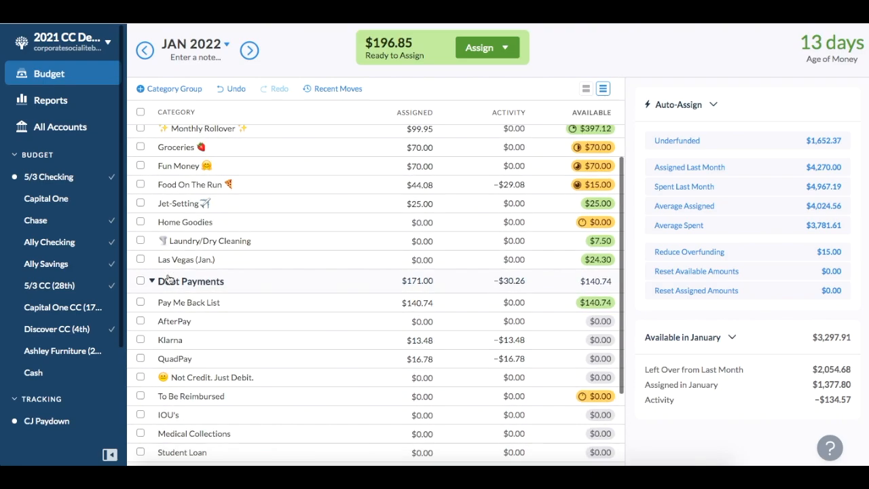
{"action": "left_click", "coordinate": [425, 222]}
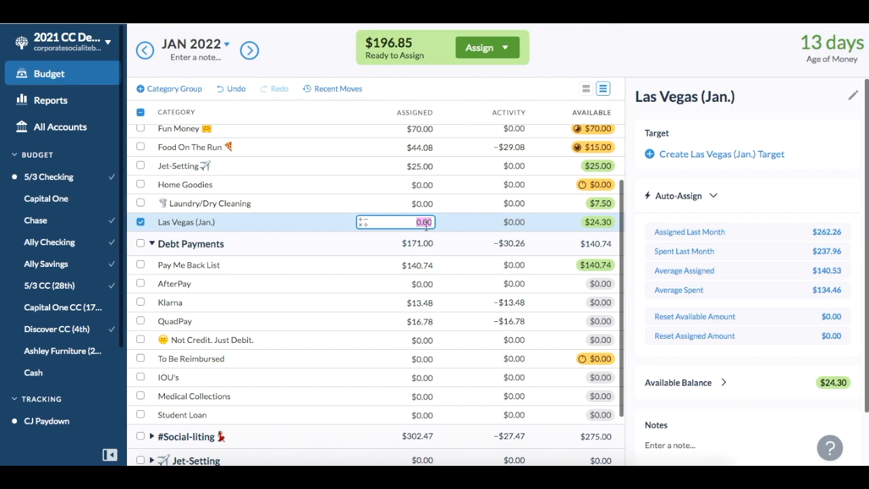
{"action": "type", "text": "160"}
{"action": "key", "text": "Return"}
Step: Set the January amount assigned to Las Vegas (Jan.) to $150 and deselect the category
{"action": "left_click", "coordinate": [361, 221]}
{"action": "type", "text": "150"}
{"action": "key", "text": "Return"}
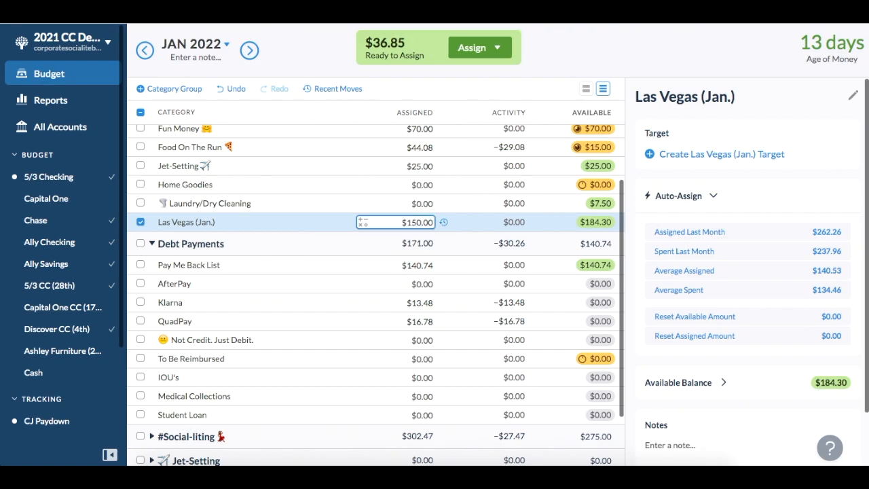
{"action": "left_click", "coordinate": [380, 264]}
{"action": "scroll", "coordinate": [163, 229], "scroll_direction": "up", "scroll_amount": 2}
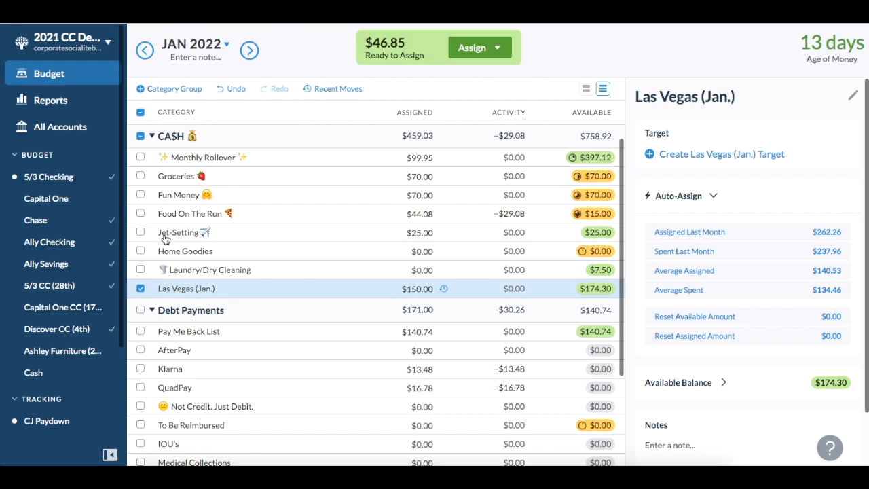
{"action": "left_click", "coordinate": [142, 289]}
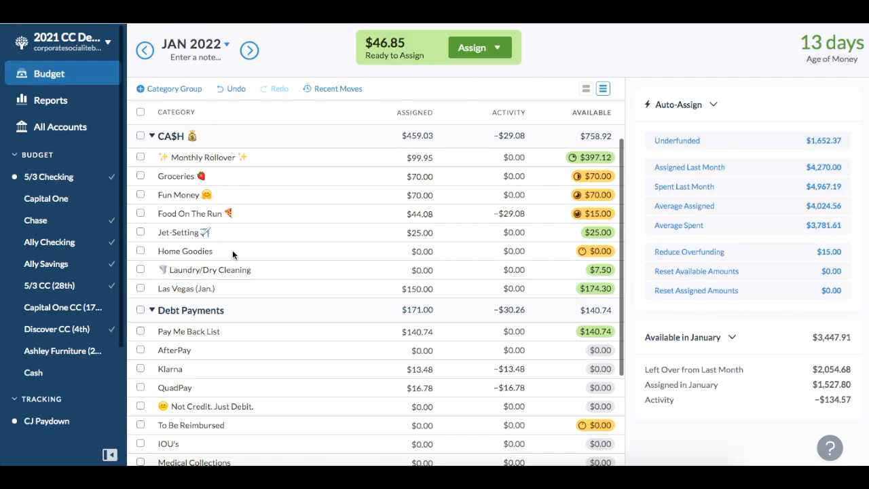
Step: Expand the Save Chick!| Sinking Funds group and check the savings target of BFF's Baby Shower
{"action": "scroll", "coordinate": [232, 253], "scroll_direction": "up", "scroll_amount": 3}
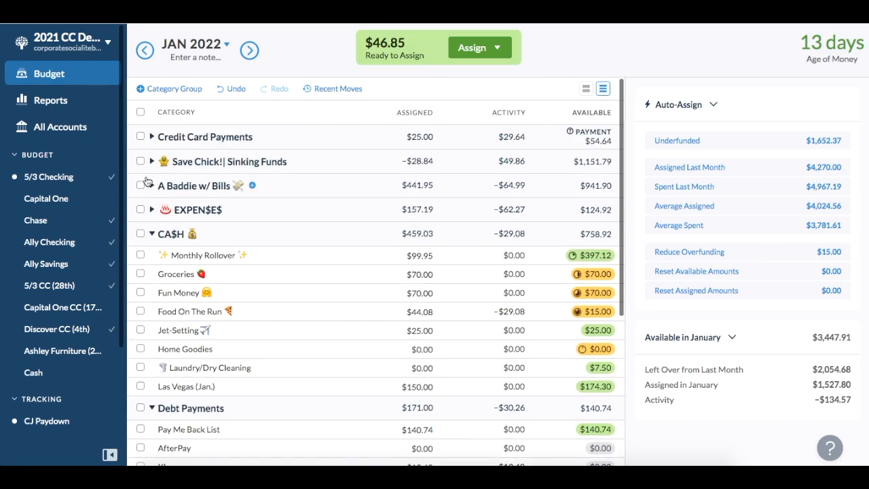
{"action": "left_click", "coordinate": [150, 163]}
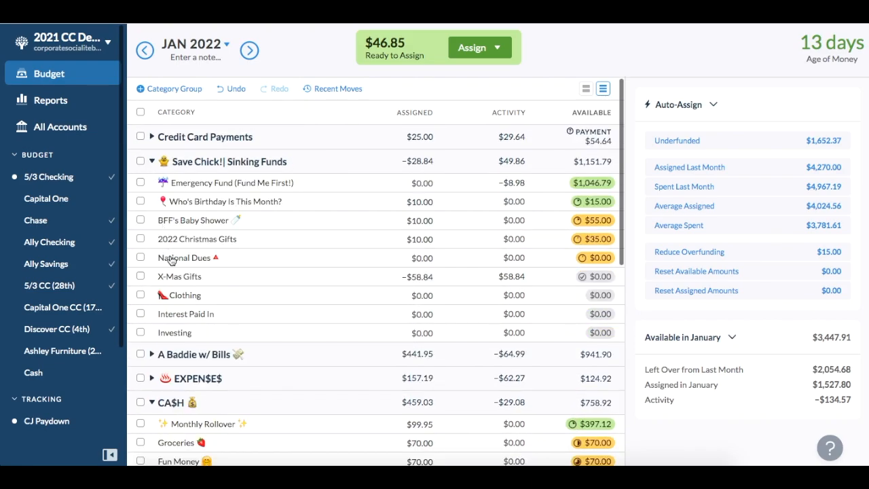
{"action": "scroll", "coordinate": [197, 271], "scroll_direction": "down", "scroll_amount": 1}
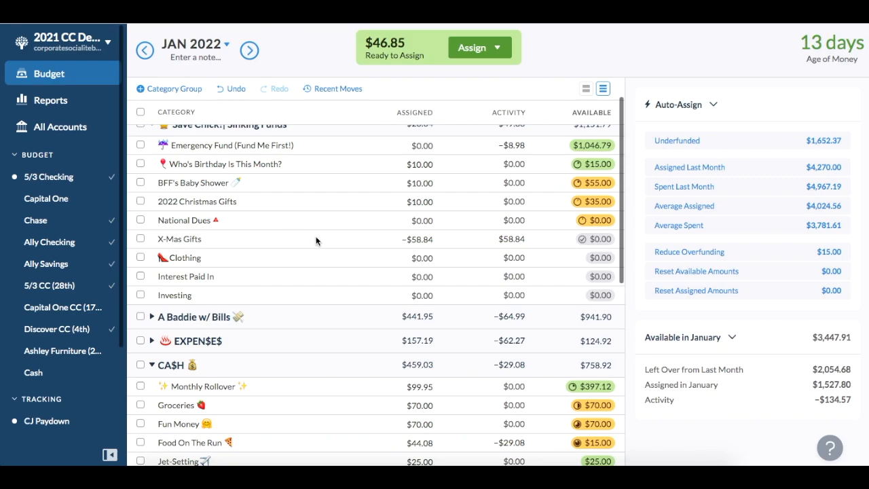
{"action": "scroll", "coordinate": [383, 251], "scroll_direction": "up", "scroll_amount": 1}
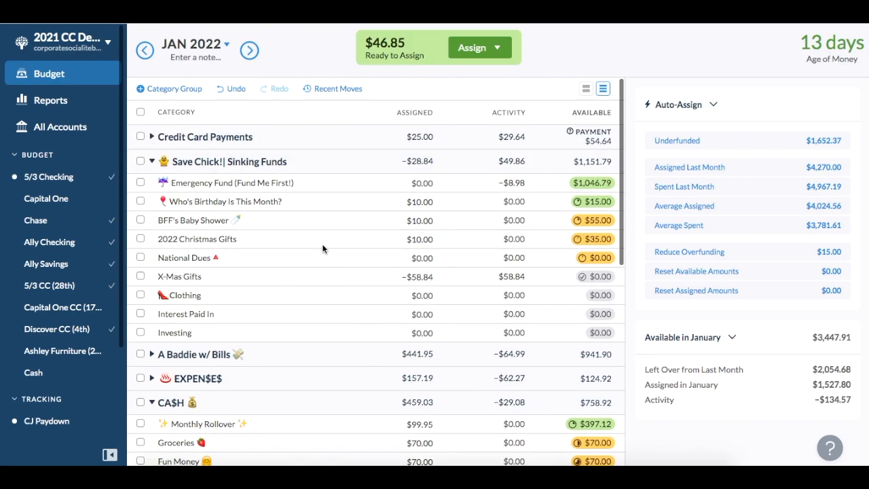
{"action": "left_click", "coordinate": [311, 220]}
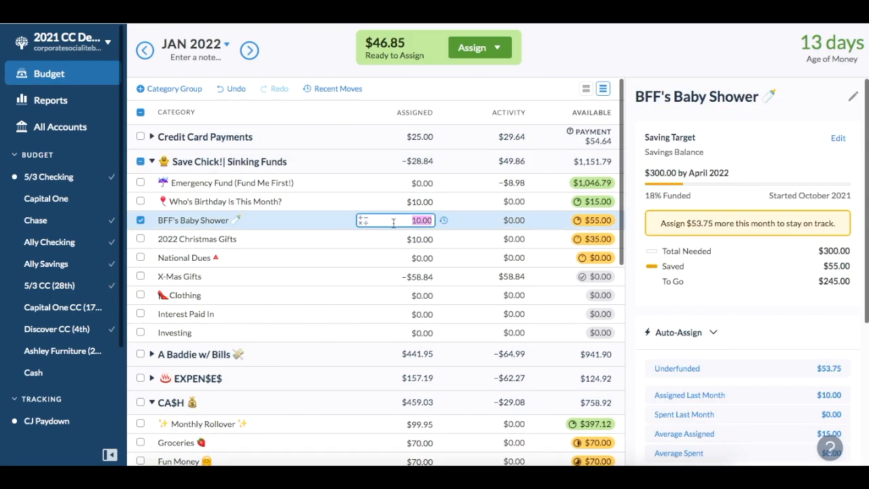
{"action": "left_click", "coordinate": [242, 219]}
Step: Assign $25 to Home Goodies in the CA$H group for January
{"action": "scroll", "coordinate": [271, 274], "scroll_direction": "down", "scroll_amount": 4}
{"action": "scroll", "coordinate": [271, 274], "scroll_direction": "down", "scroll_amount": 2}
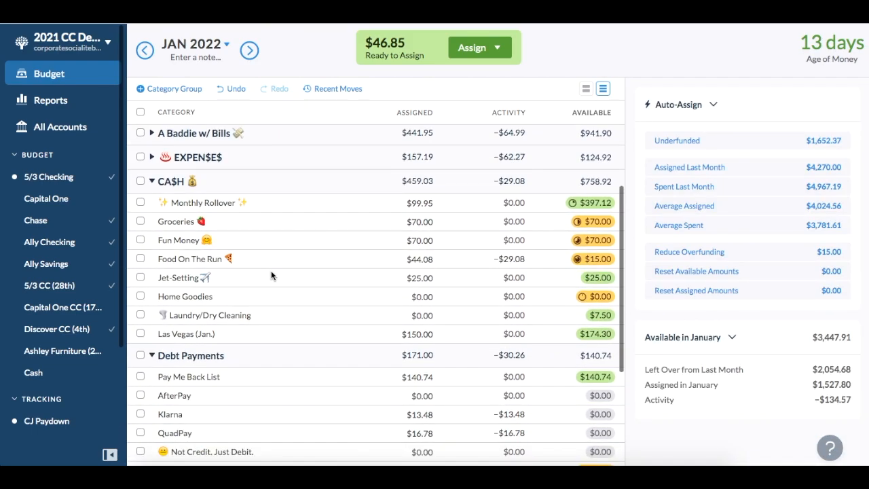
{"action": "left_click", "coordinate": [419, 296]}
{"action": "type", "text": "25"}
{"action": "key", "text": "Return"}
Step: Add the remaining $21.85 to the January amount assigned to Groceries
{"action": "left_click", "coordinate": [429, 222]}
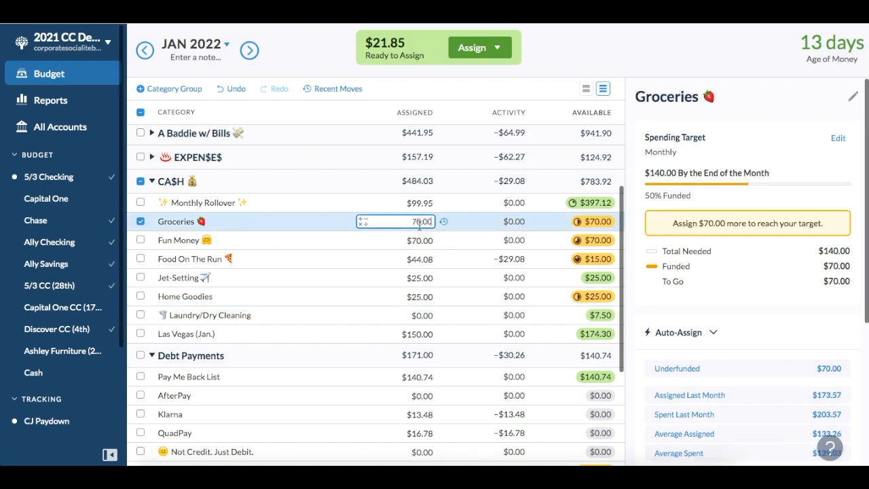
{"action": "left_click", "coordinate": [433, 221]}
{"action": "type", "text": "+21.85"}
{"action": "key", "text": "Return"}
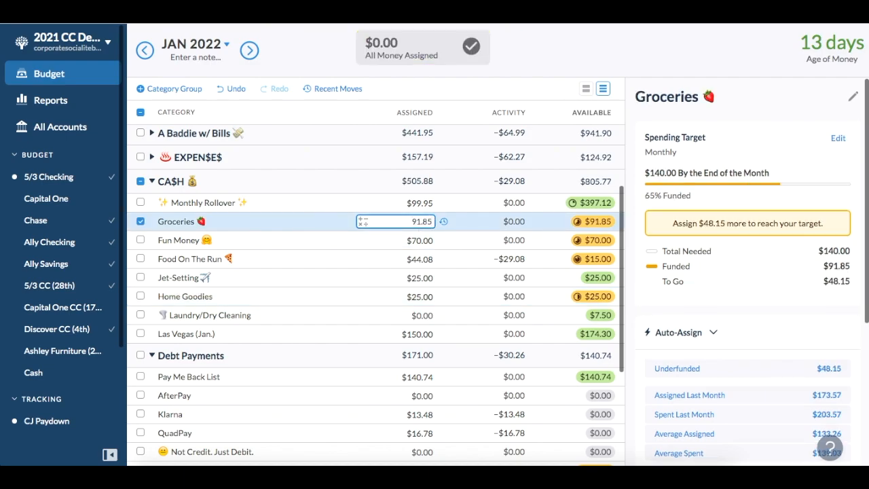